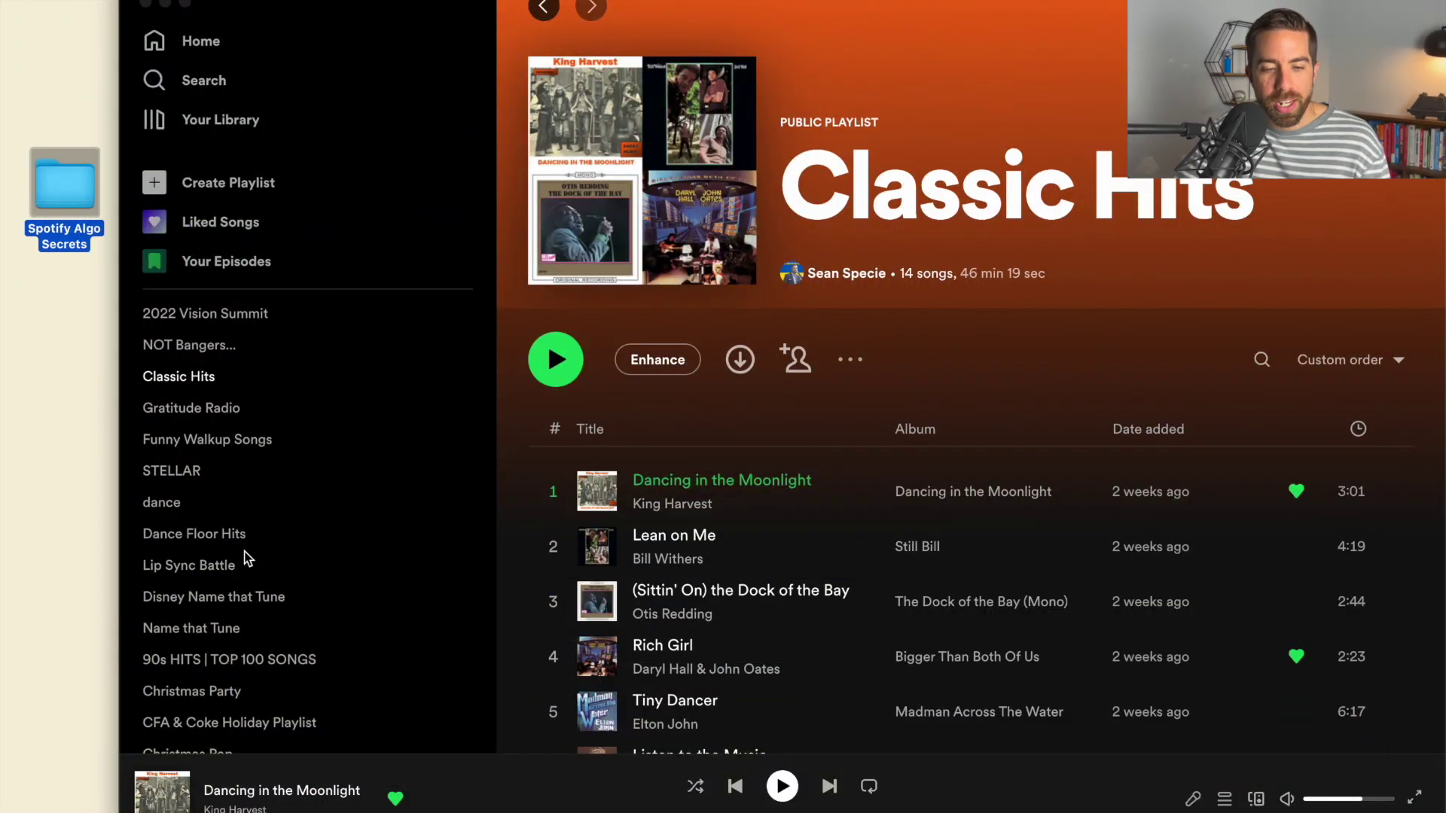
Browse the saved playlists, viewing Classic Hits, Funny Walkup Songs, Dance Floor Hits and Lip Sync Battle.
scroll(247, 559, down, 5)
scroll(247, 557, up, 5)
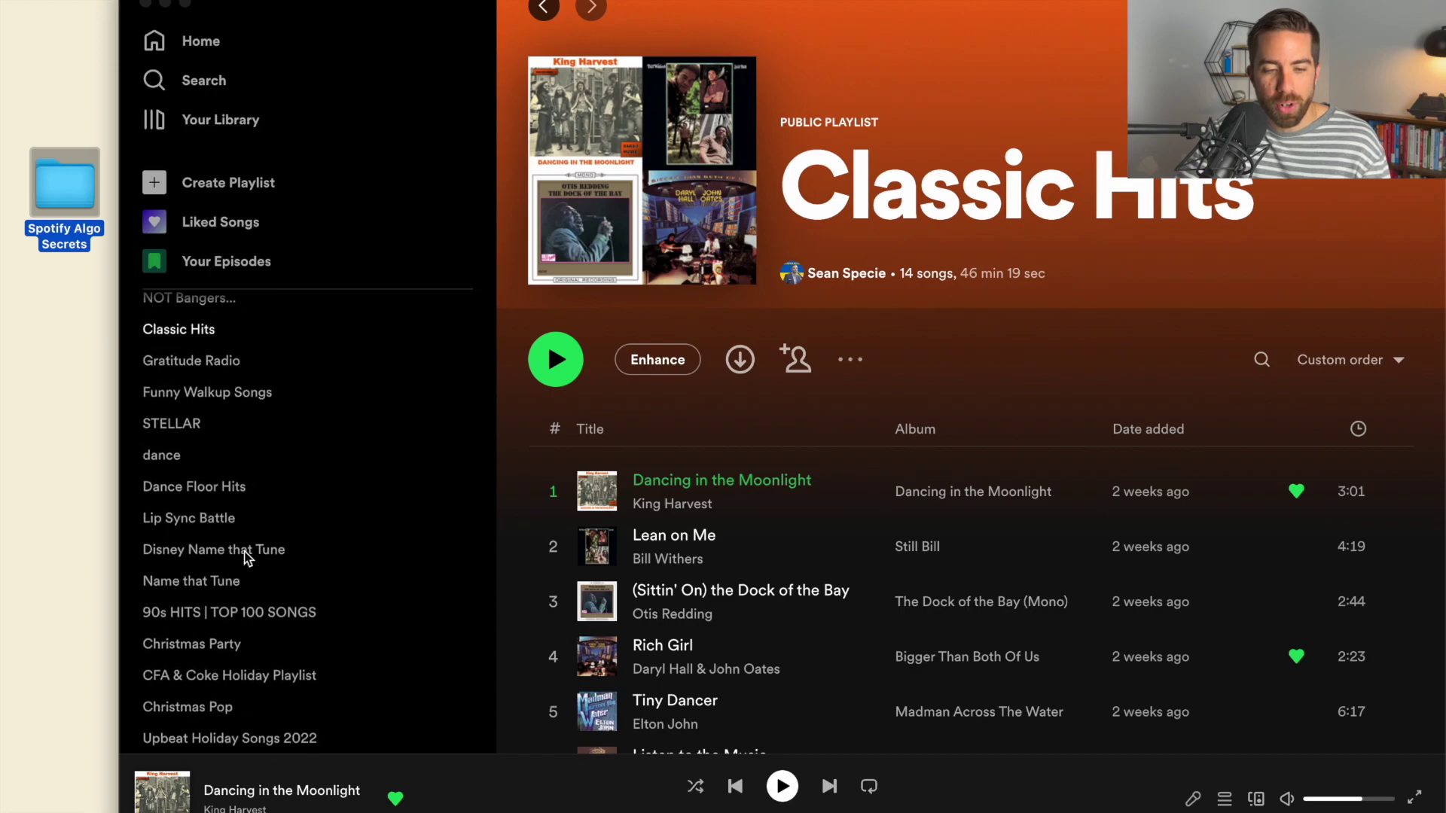
click(209, 326)
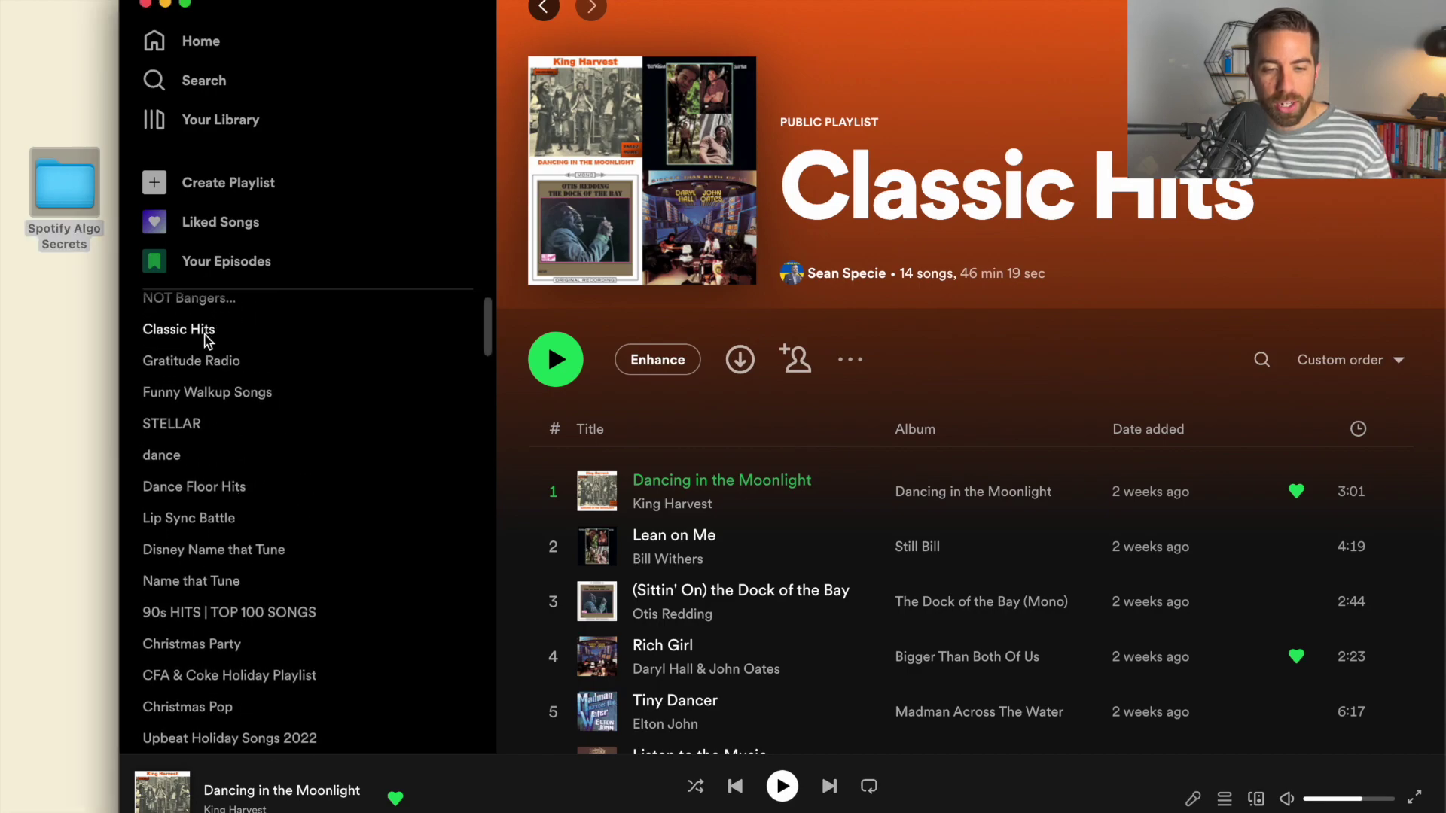
click(220, 397)
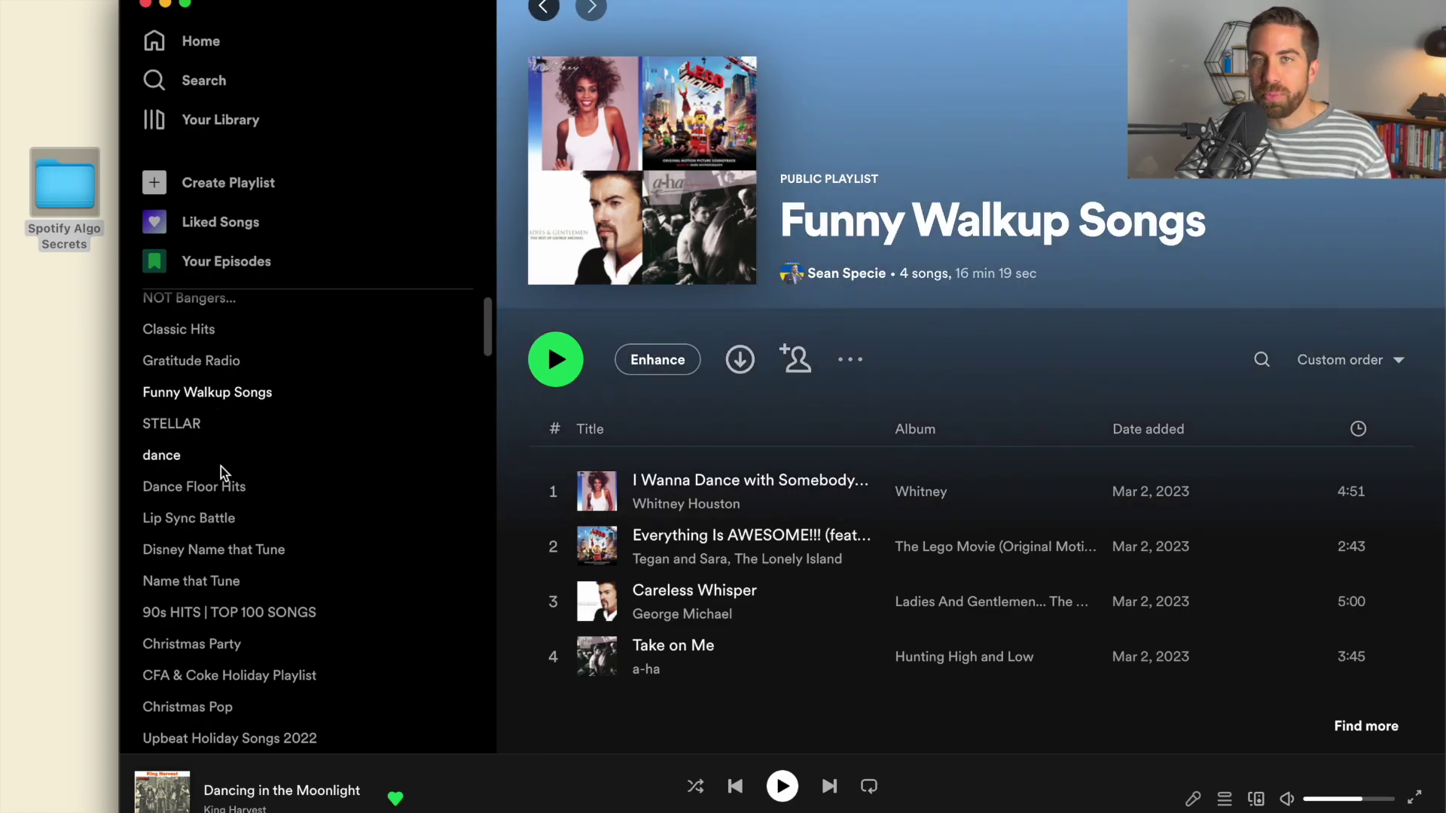
click(220, 486)
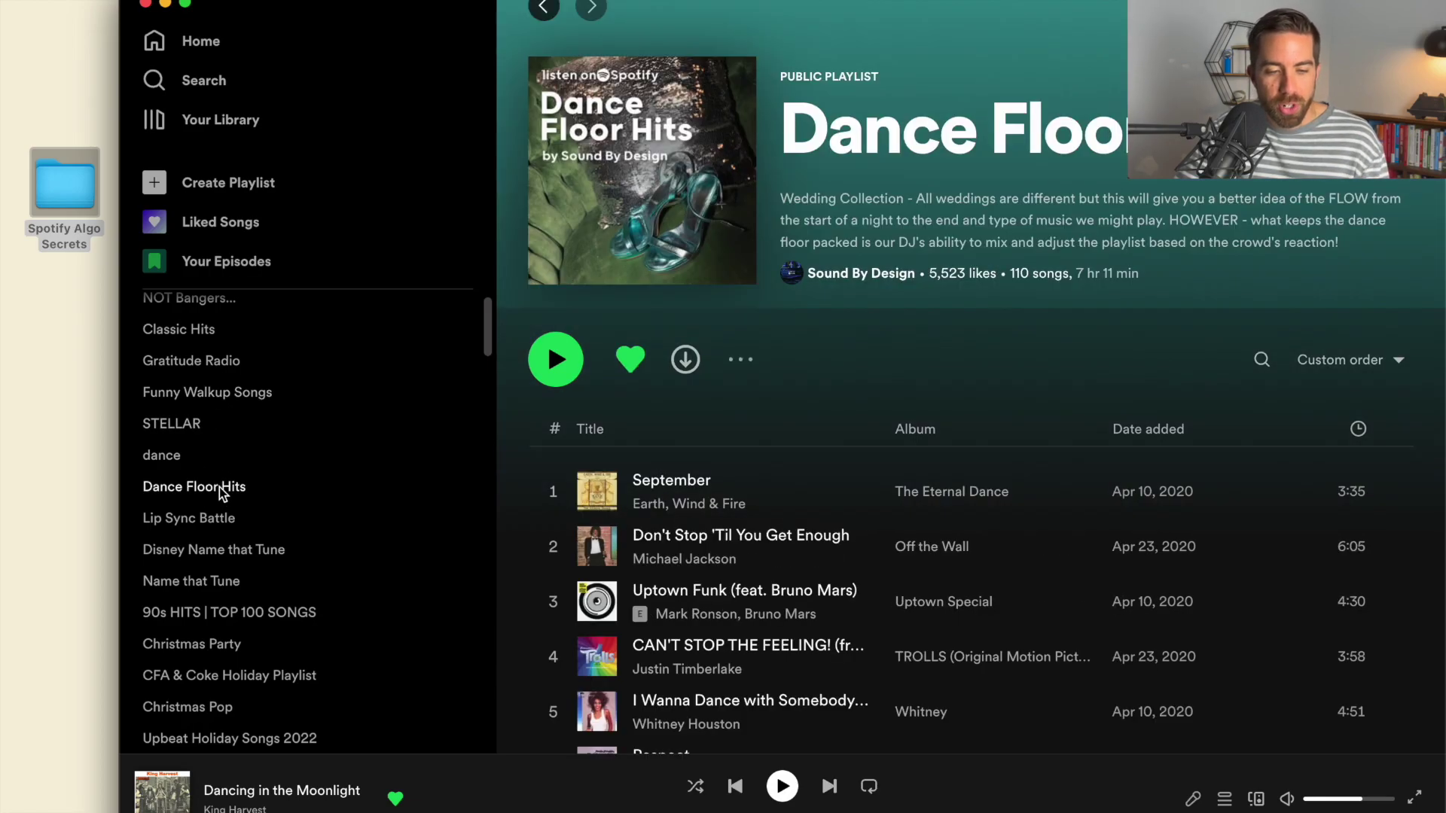
click(212, 521)
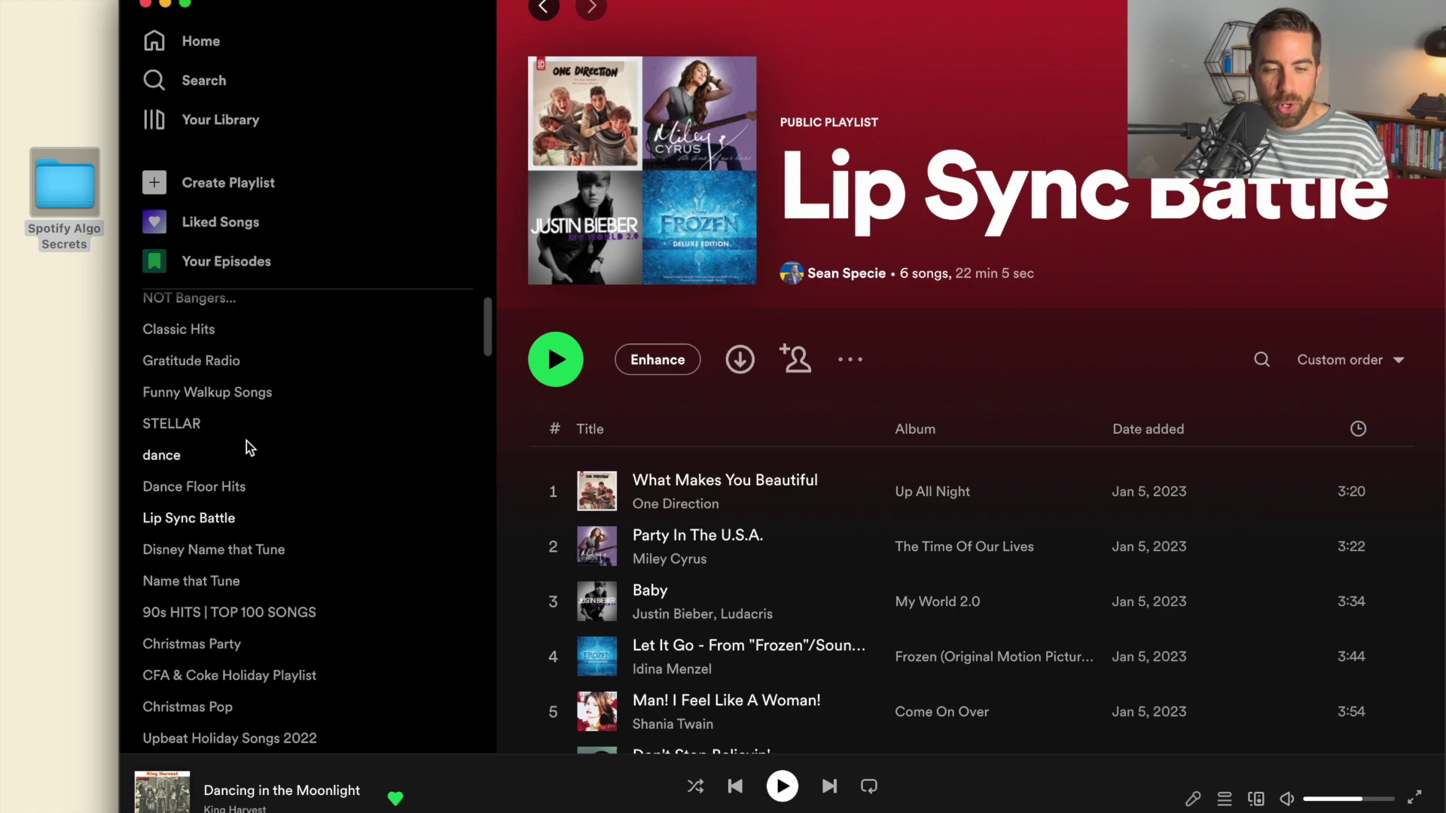
Download the Classic Hits playlist for offline listening and look through its songs' download markers.
scroll(246, 437, up, 1)
click(209, 360)
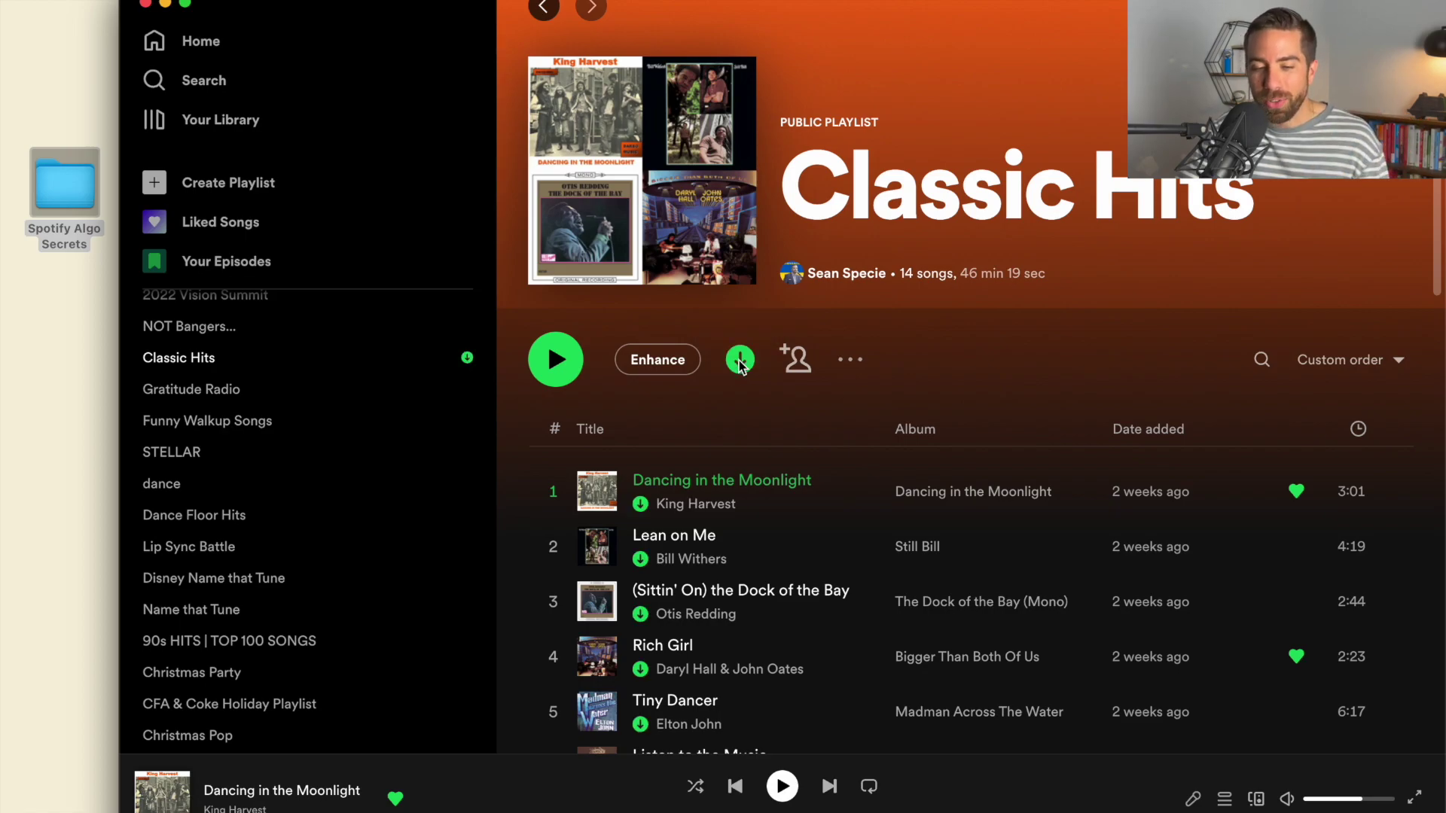
scroll(772, 548, down, 3)
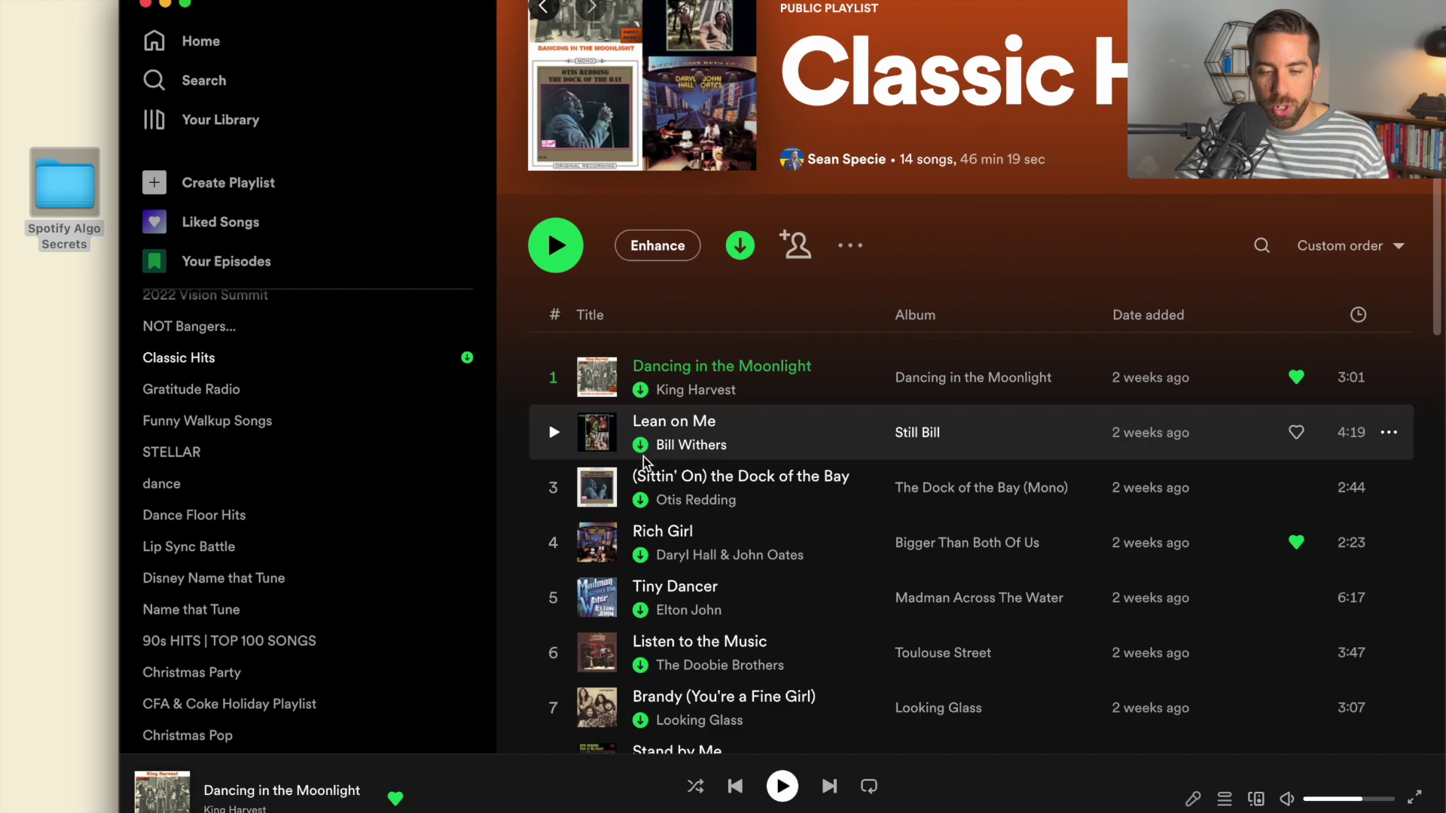
scroll(648, 595, down, 4)
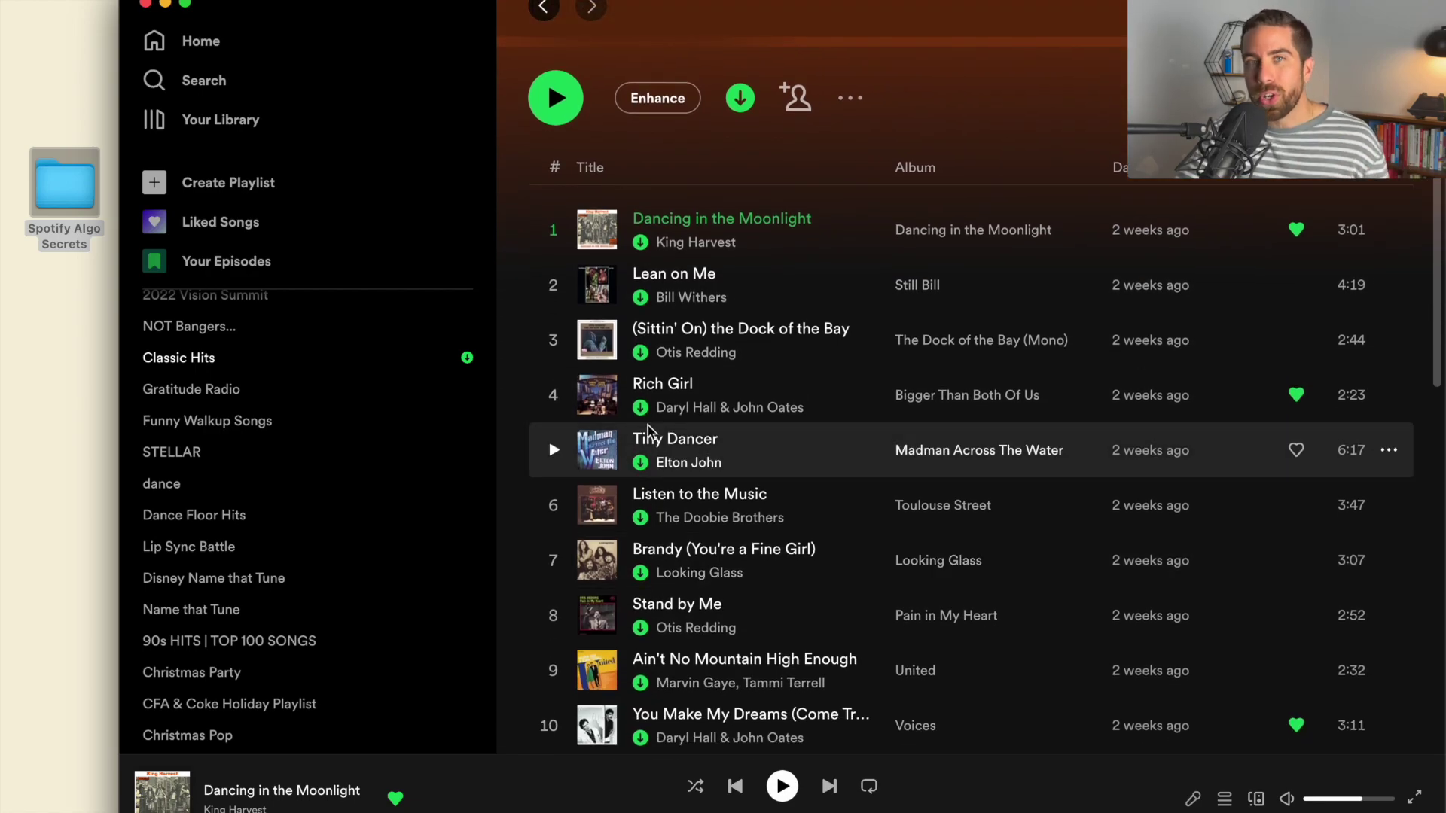
scroll(648, 431, down, 1)
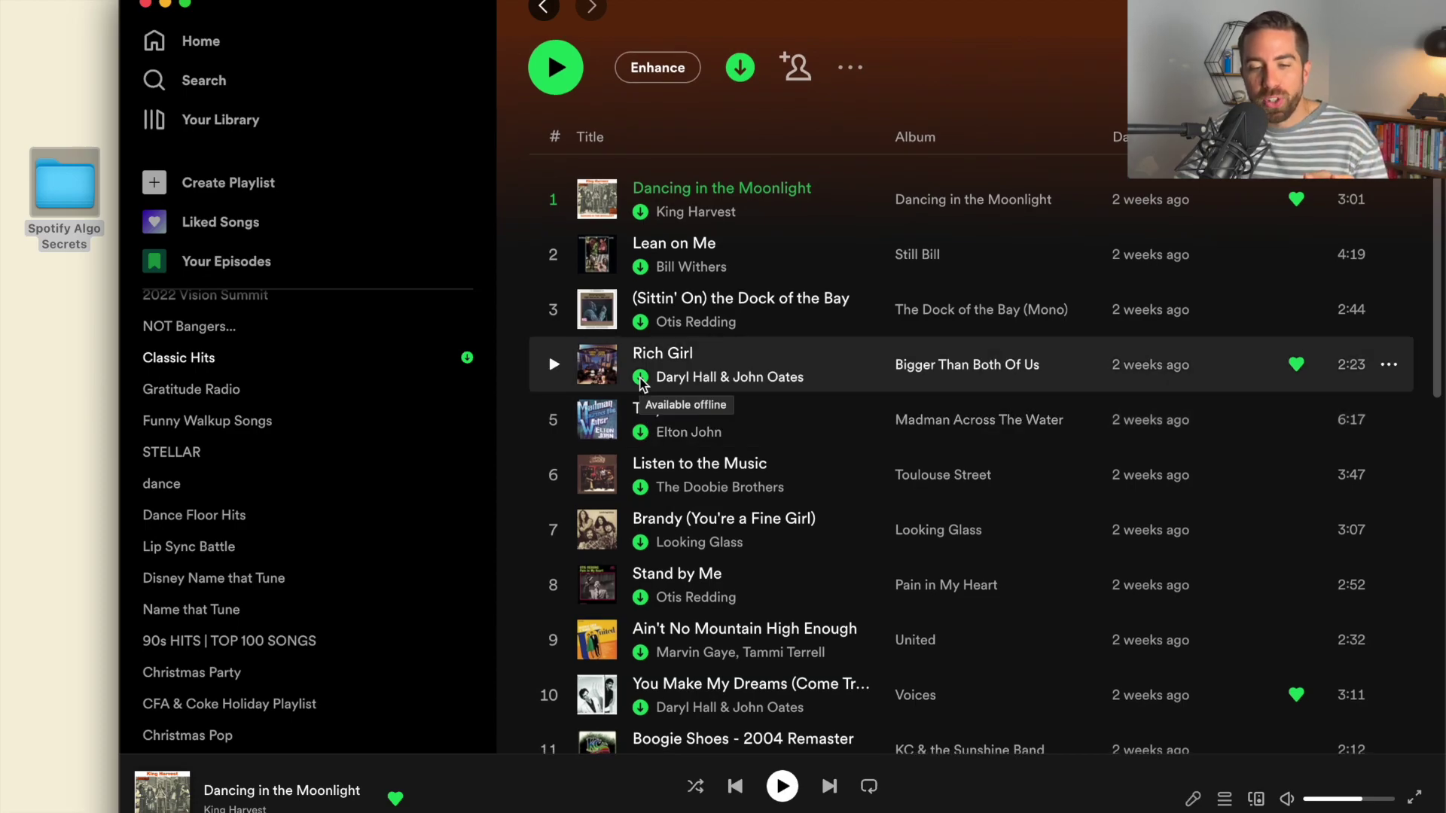
scroll(643, 383, down, 5)
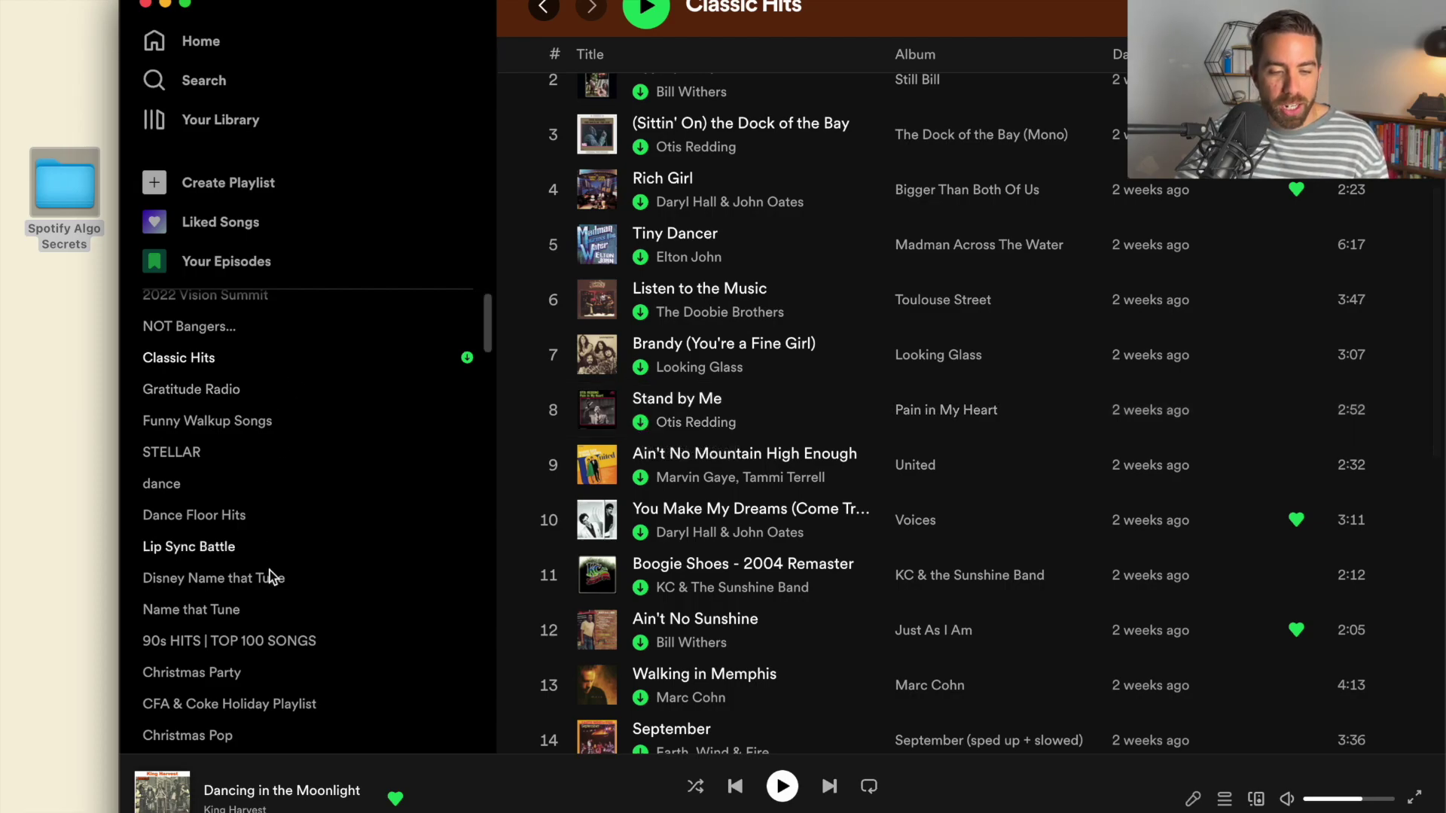
Find the Christmas Name that Tune playlist among the saved playlists and download it for offline listening.
scroll(271, 587, down, 5)
scroll(270, 586, down, 6)
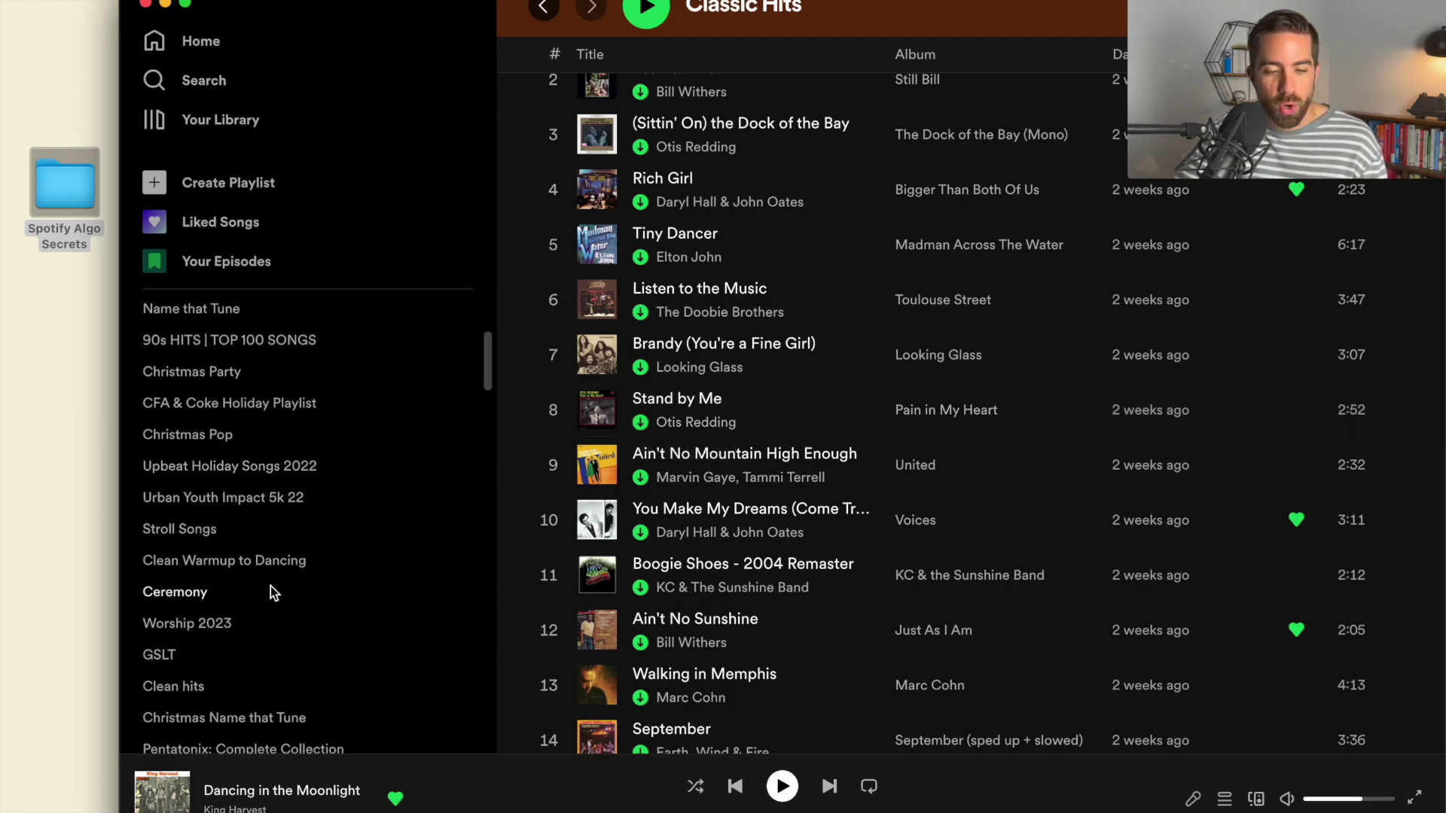
scroll(241, 578, down, 1)
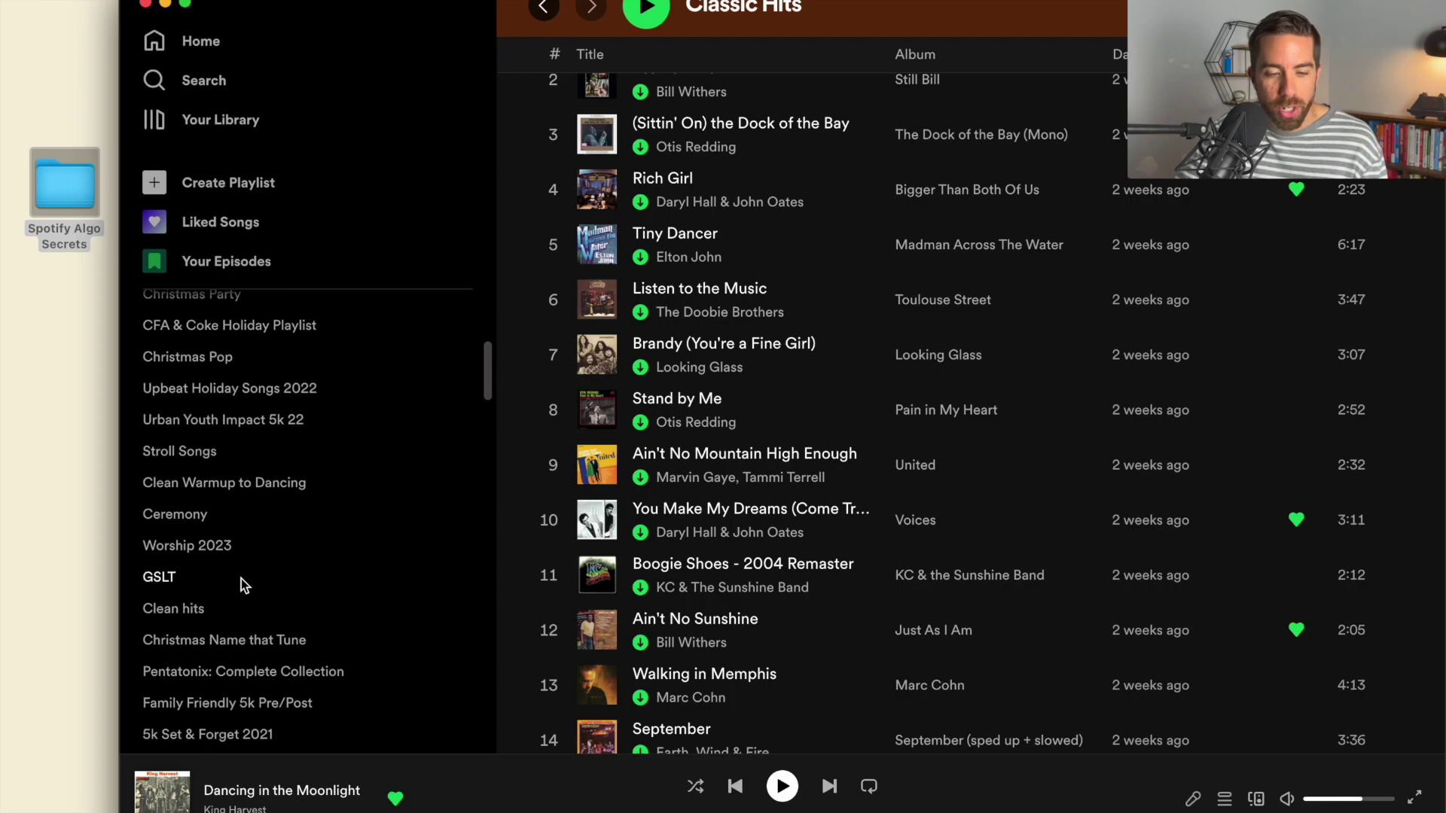
click(205, 642)
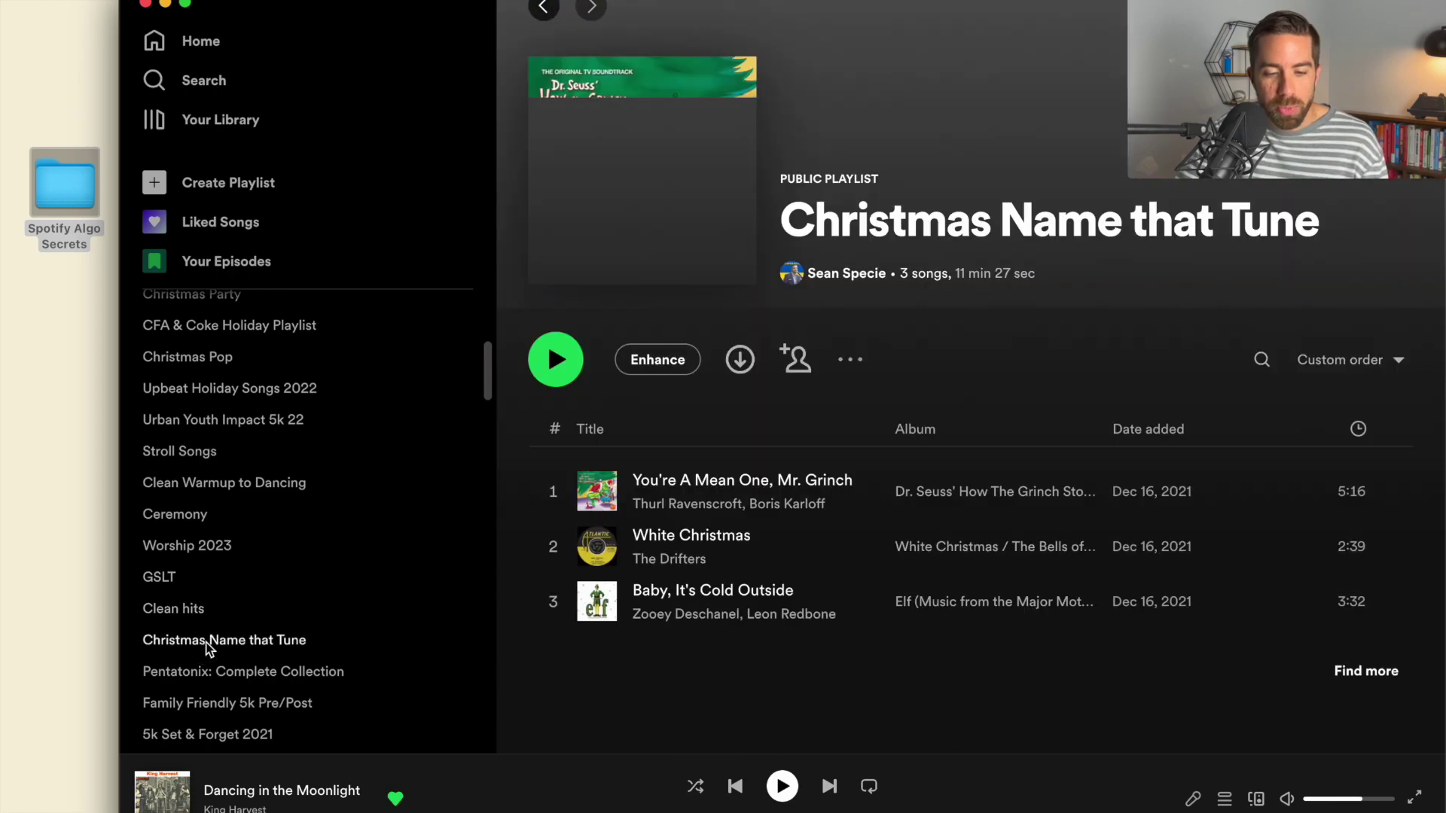
click(739, 362)
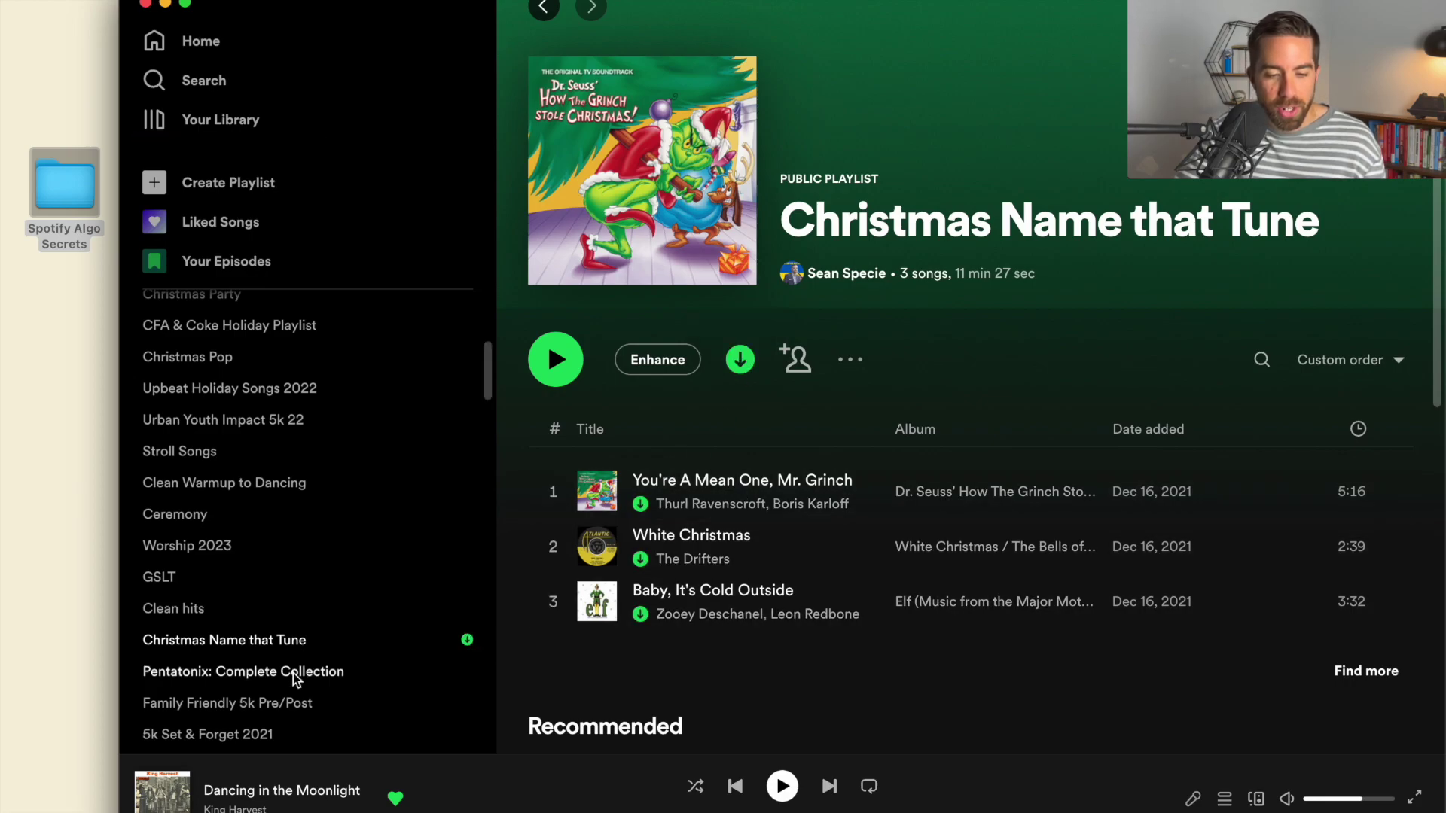
Download the 5k Start/Finish Line 2021 playlist for offline listening and look through its songs.
scroll(267, 702, down, 3)
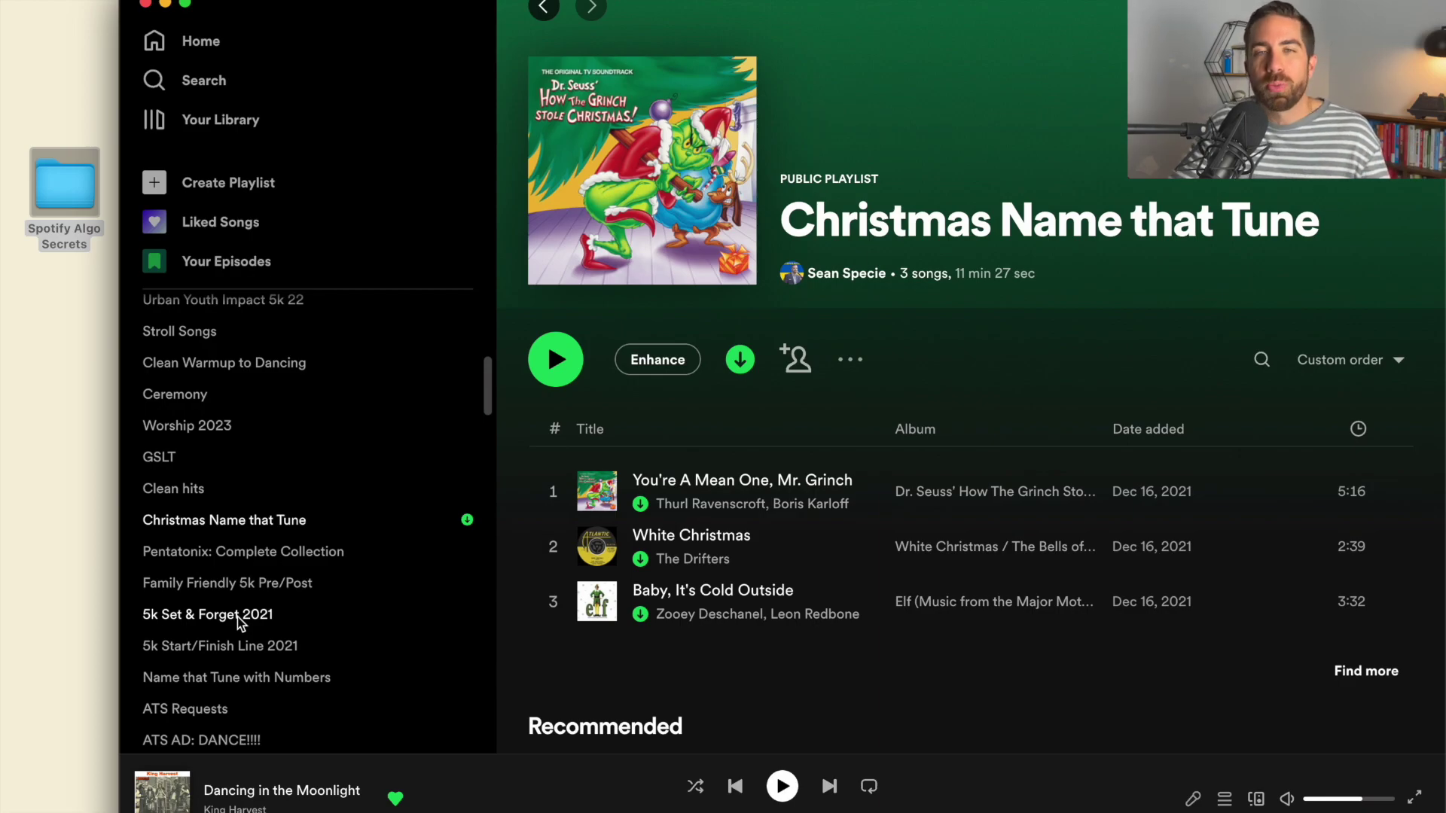
click(237, 616)
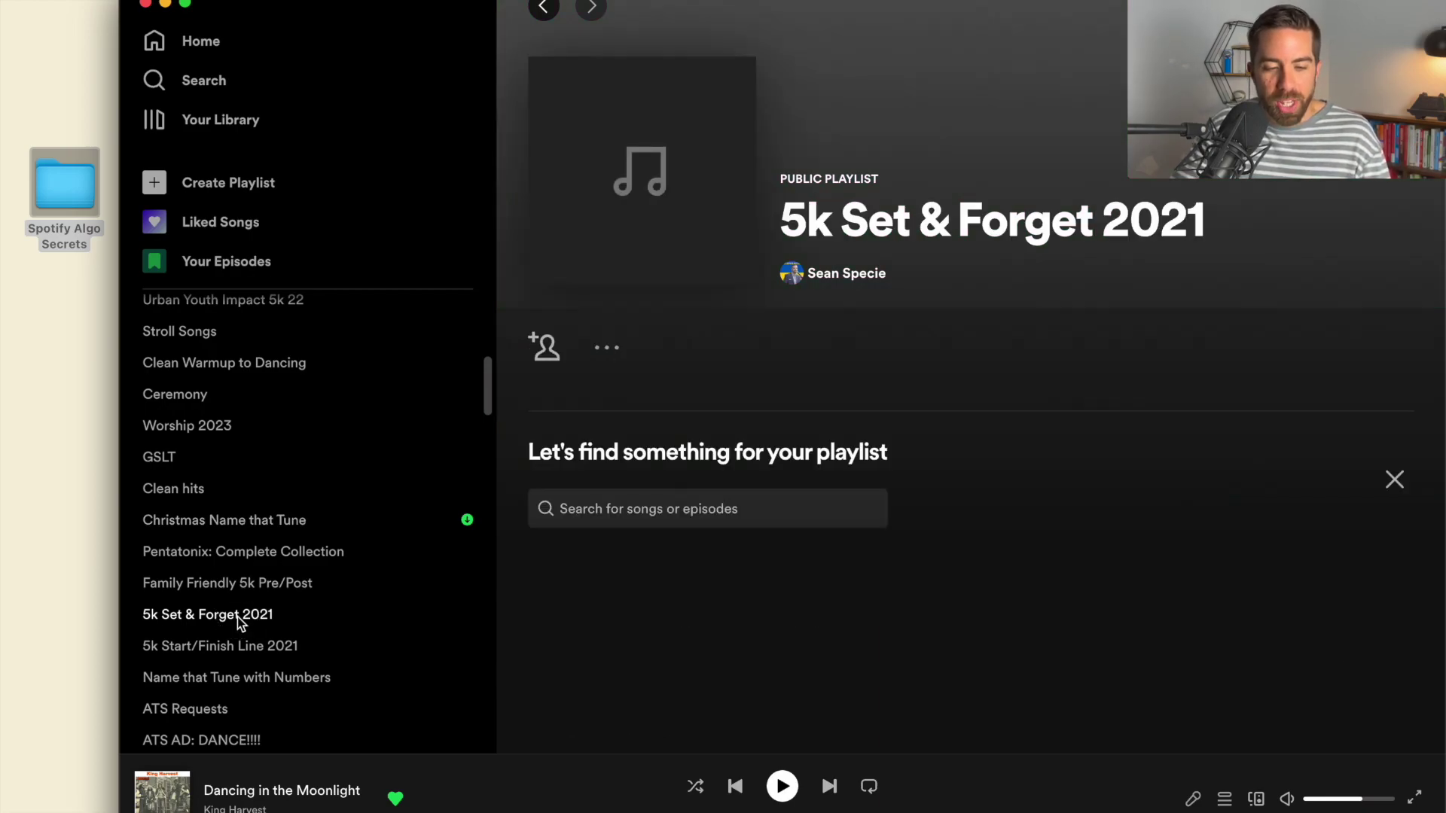
click(229, 647)
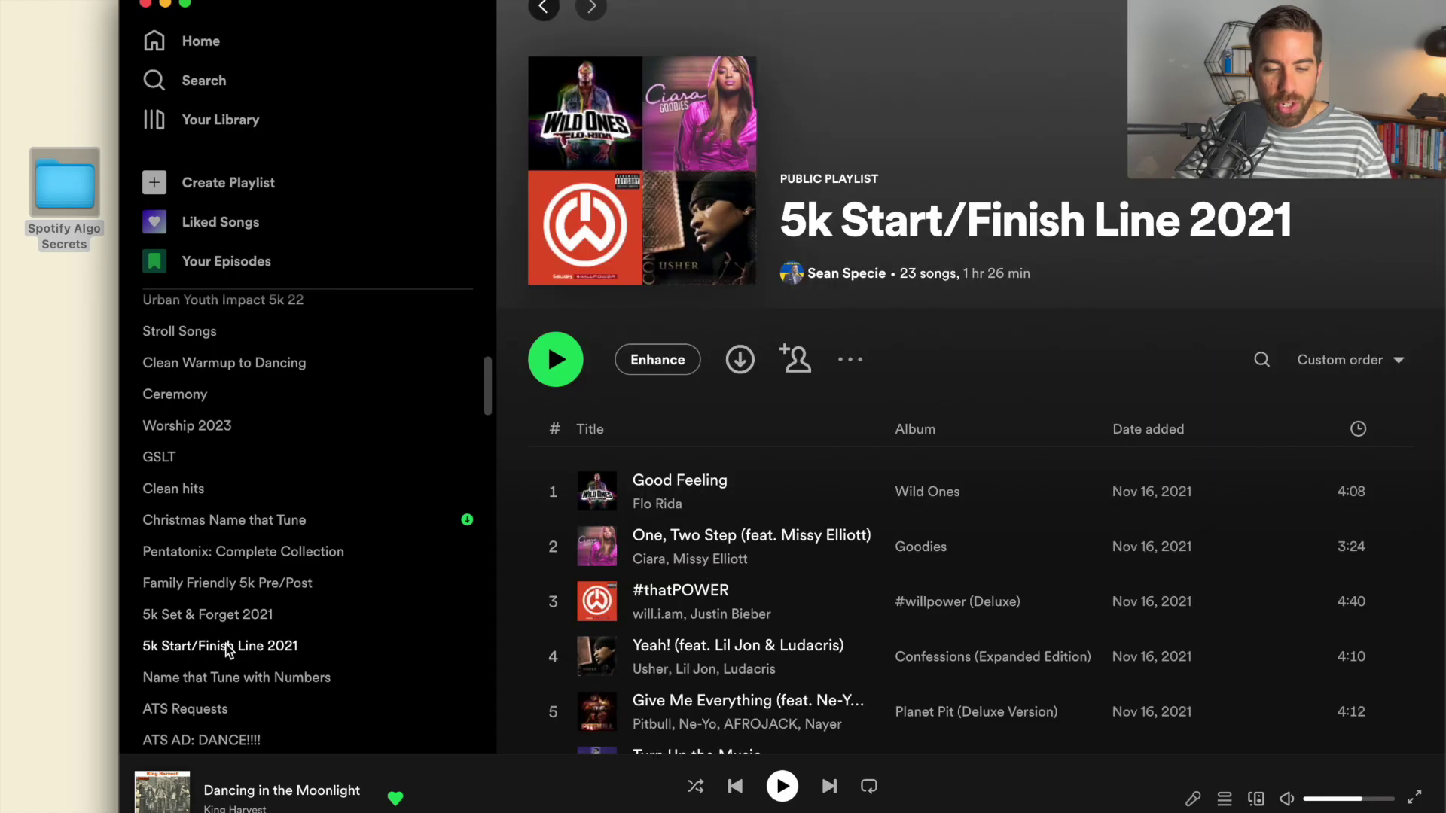
click(740, 361)
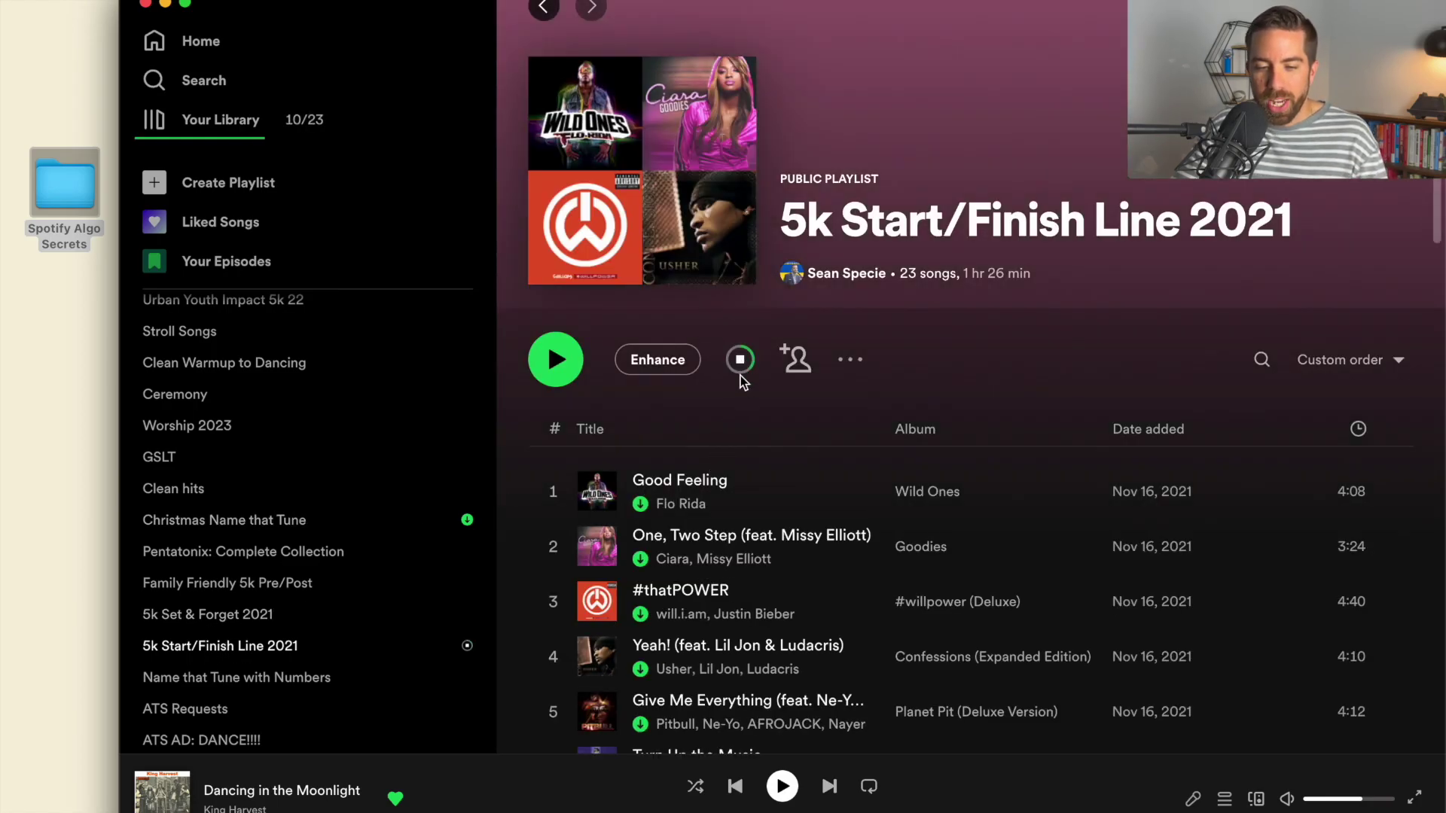
scroll(807, 512, down, 1)
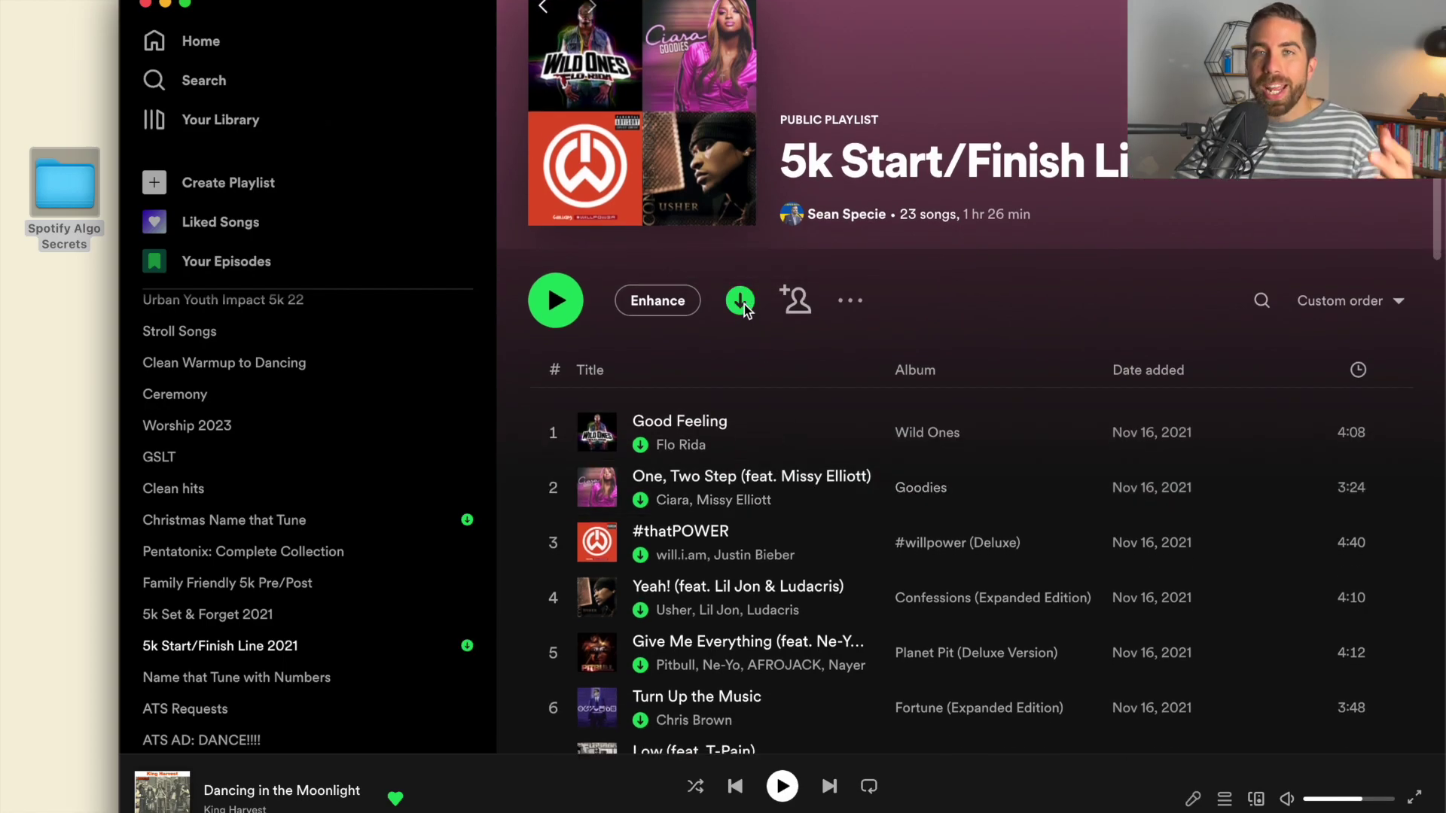
scroll(748, 615, down, 6)
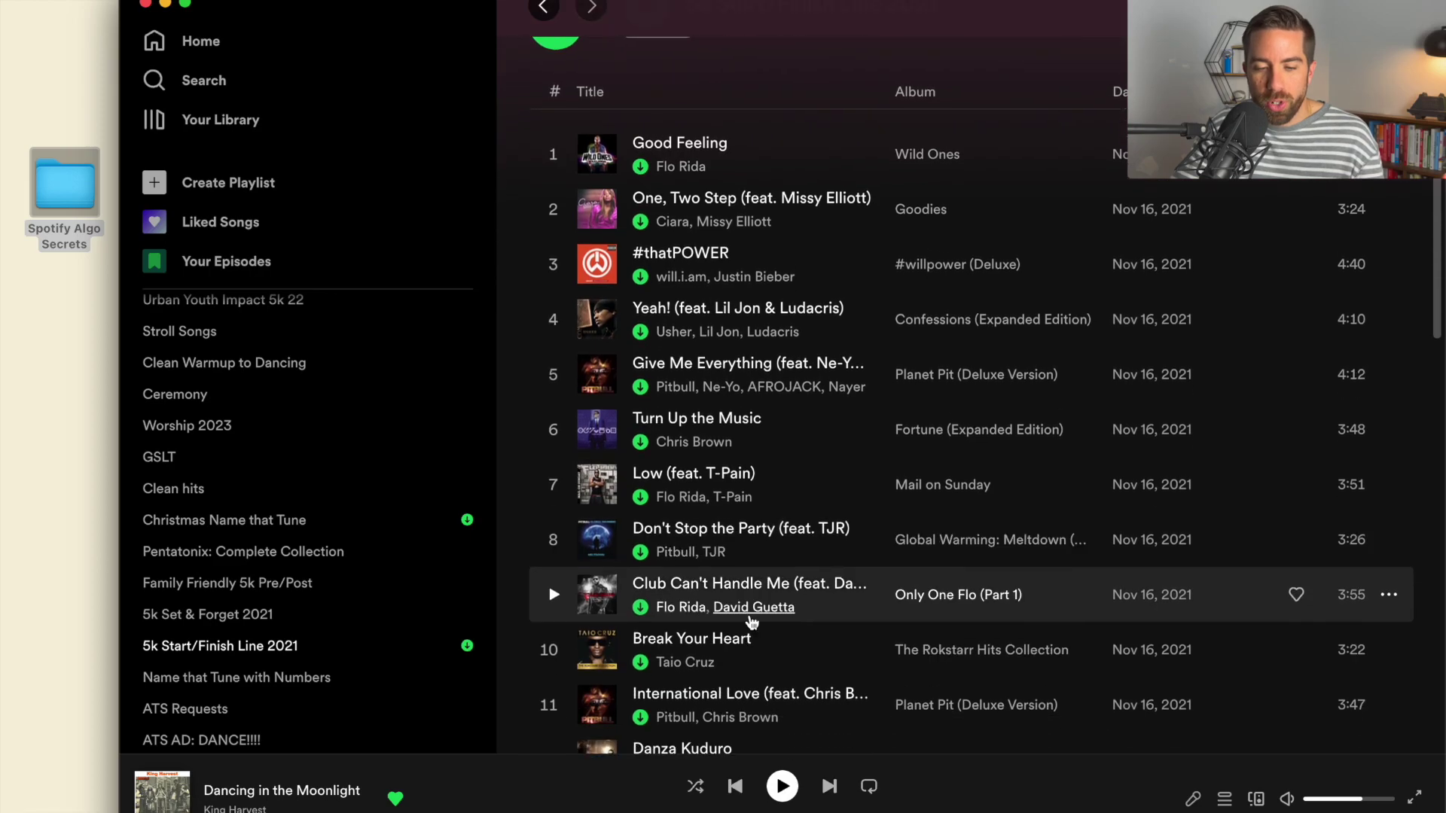
scroll(749, 614, down, 9)
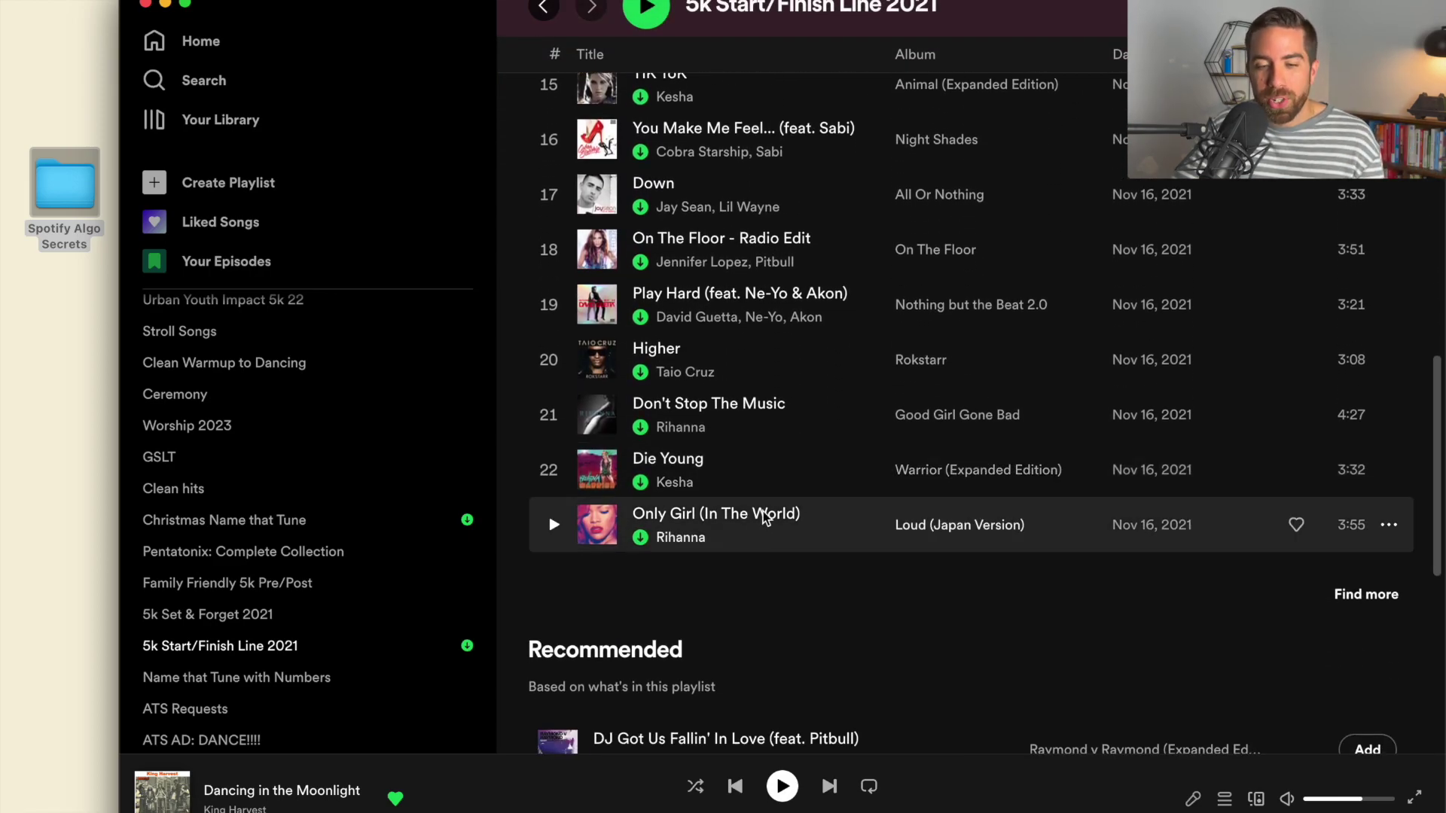
scroll(762, 516, up, 5)
scroll(762, 512, up, 5)
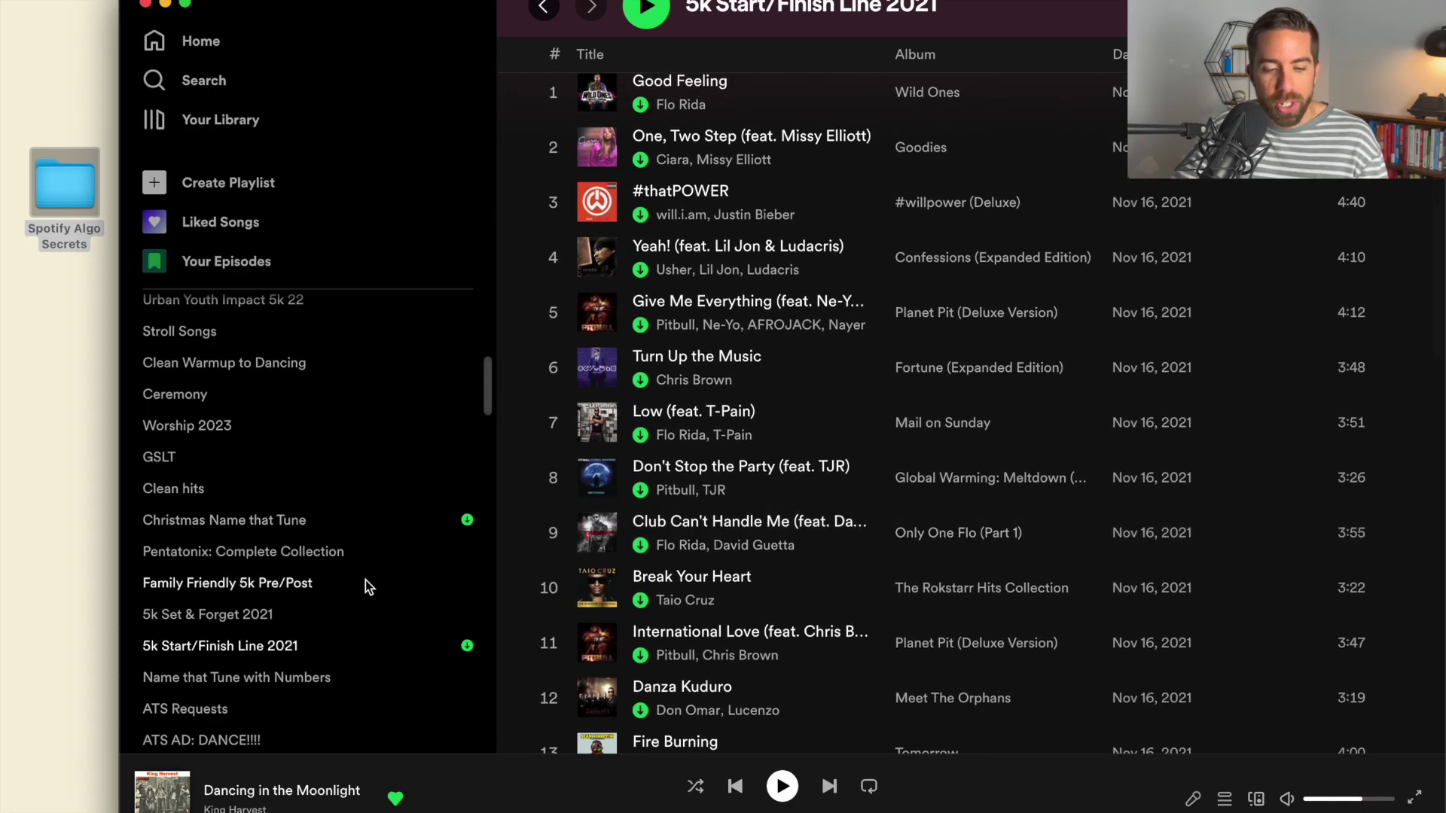
Download the 90s HITS | TOP 100 SONGS playlist and check the saved playlists for download markers.
scroll(364, 580, down, 1)
scroll(350, 613, up, 10)
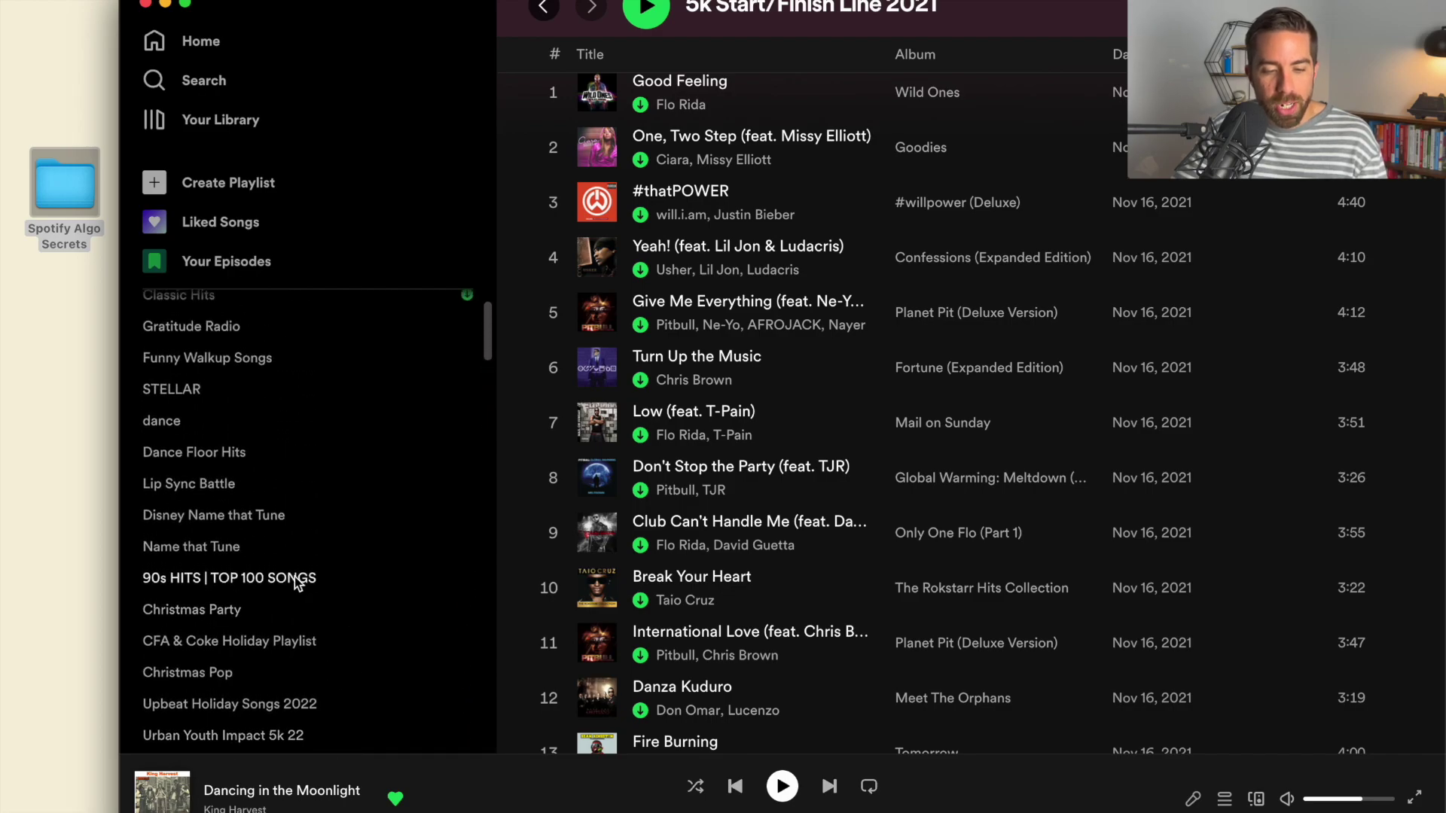
click(292, 577)
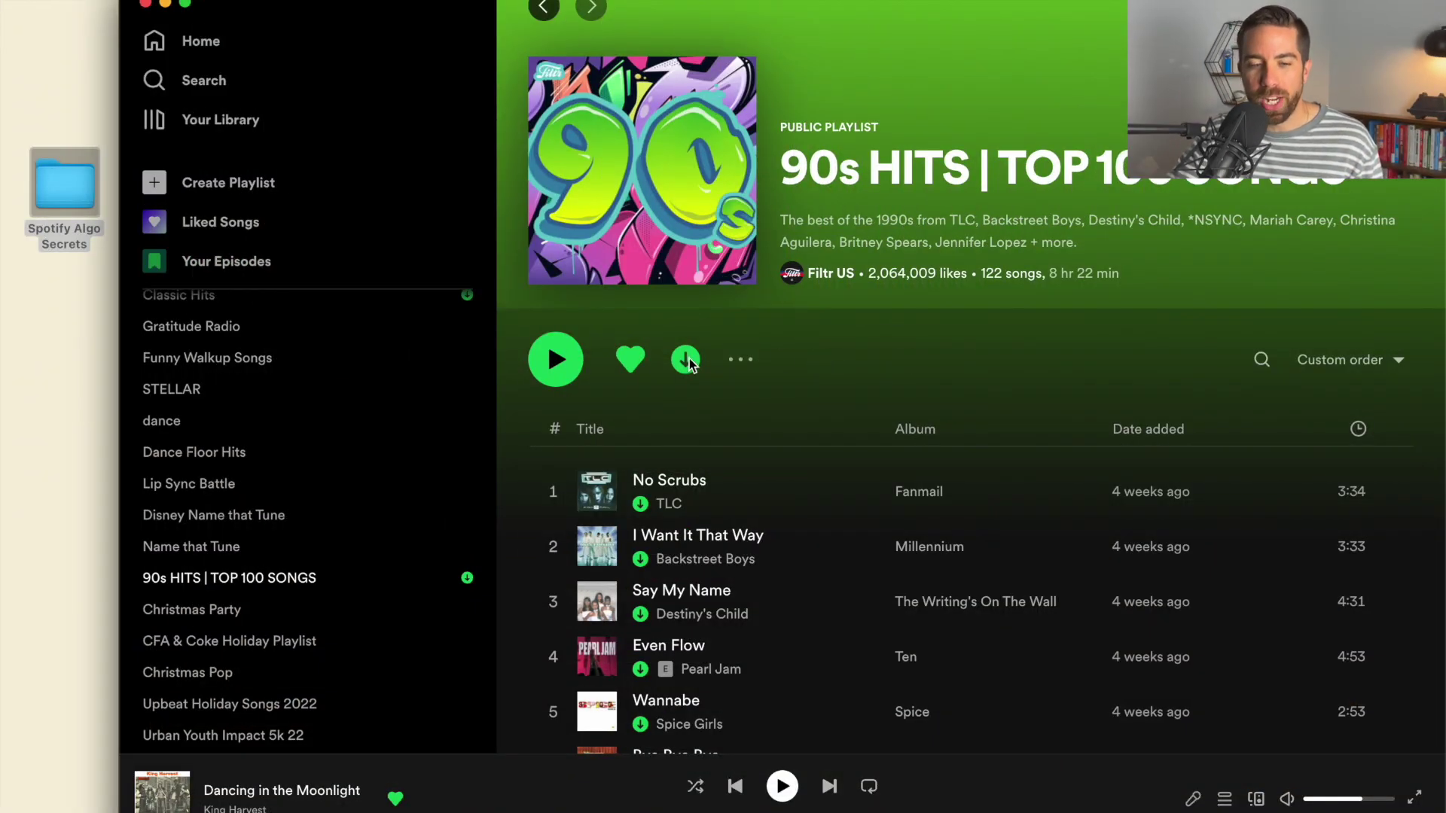
scroll(354, 387, up, 2)
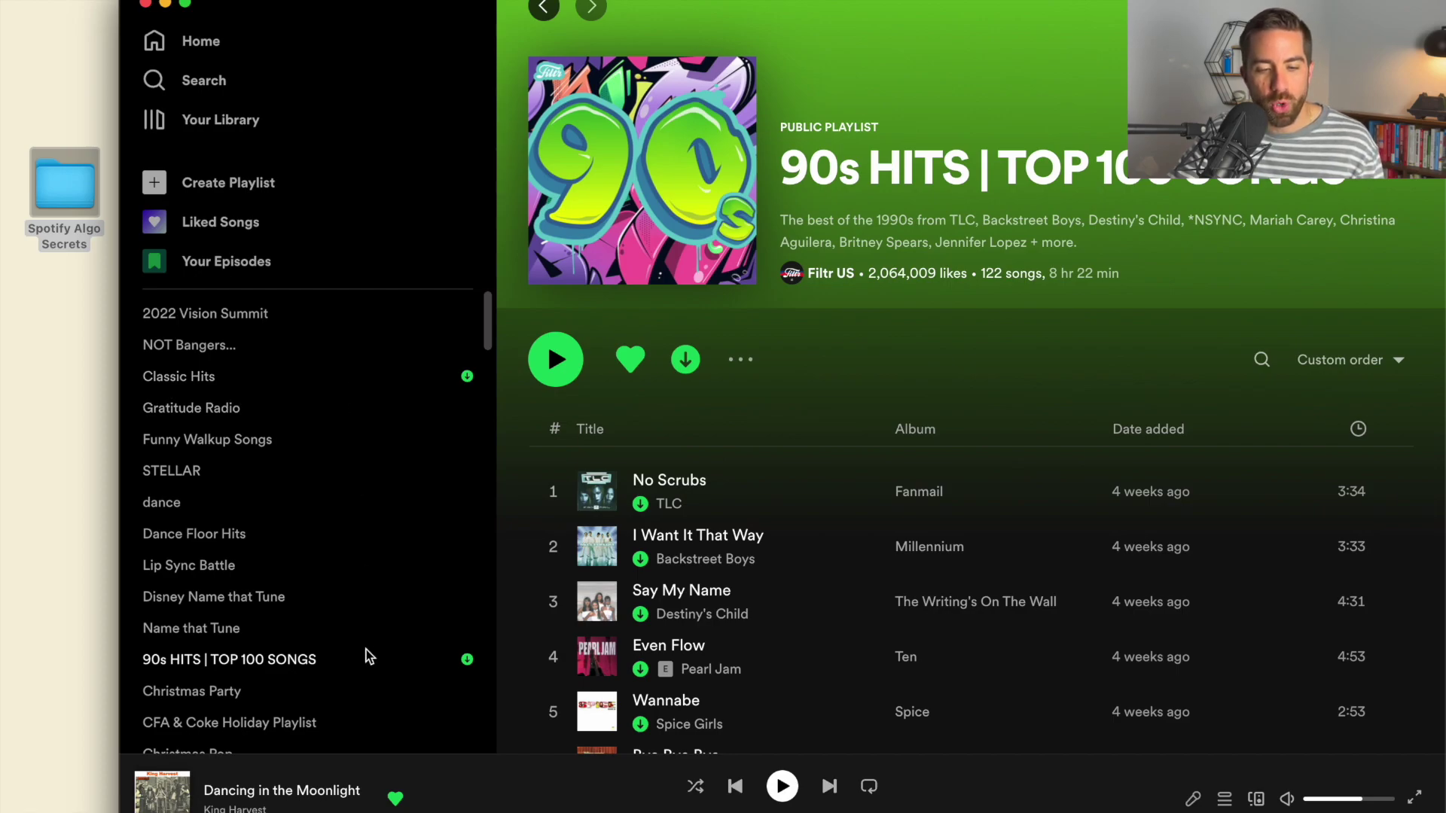
scroll(366, 652, down, 4)
scroll(366, 649, down, 1)
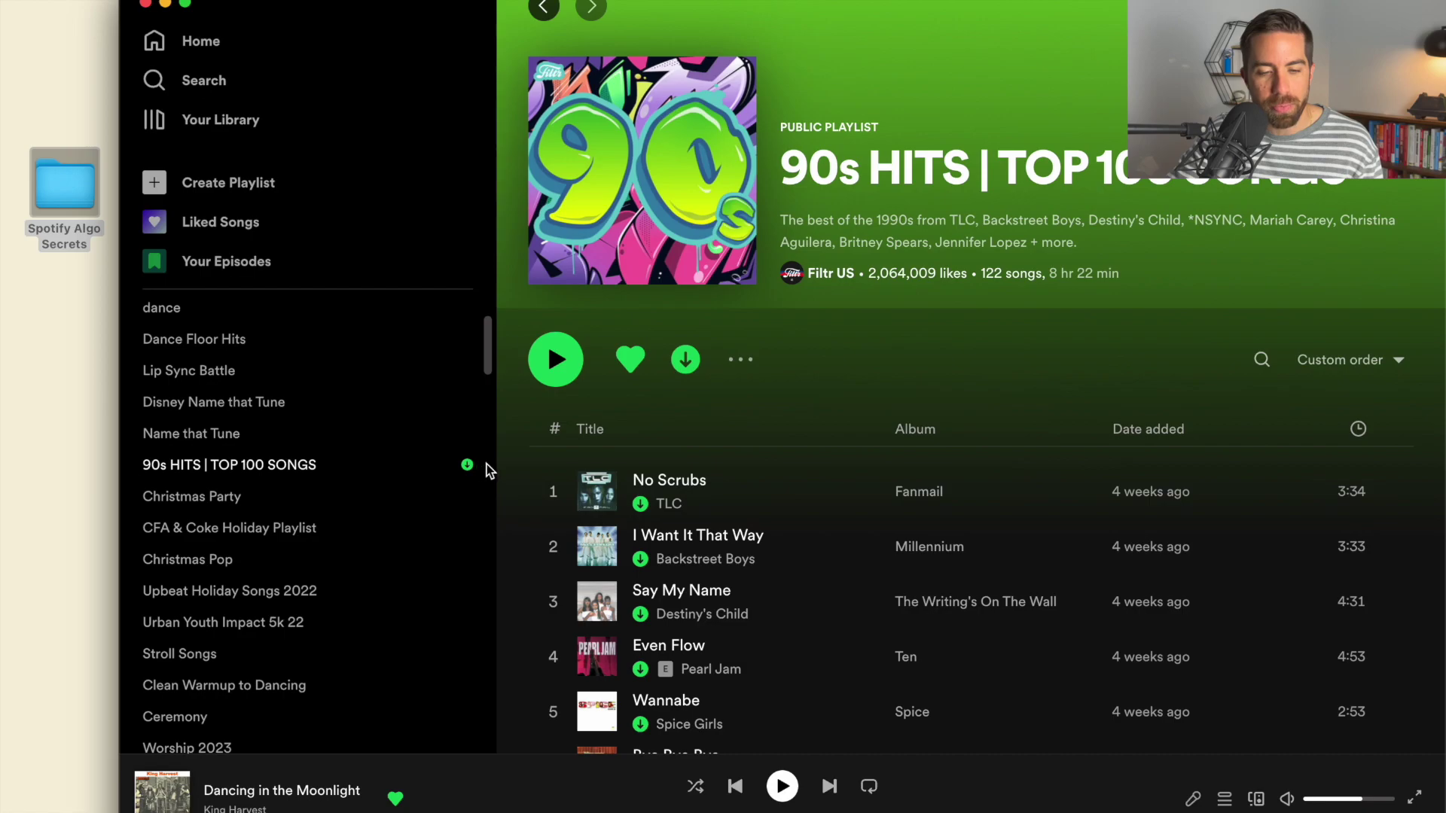
scroll(464, 469, down, 5)
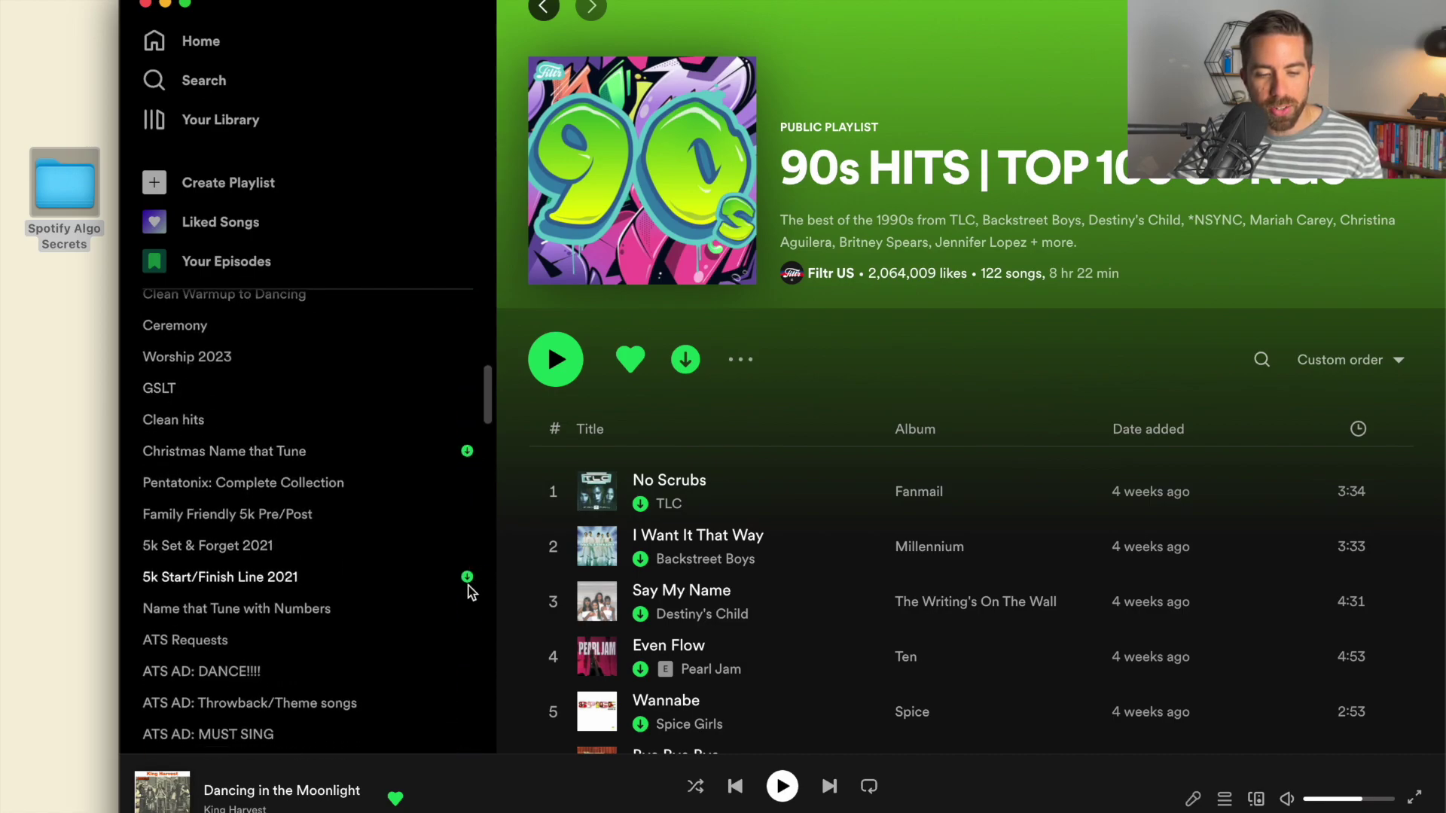
Remove the offline download of the Classic Hits playlist and look through its song list.
scroll(468, 592, up, 10)
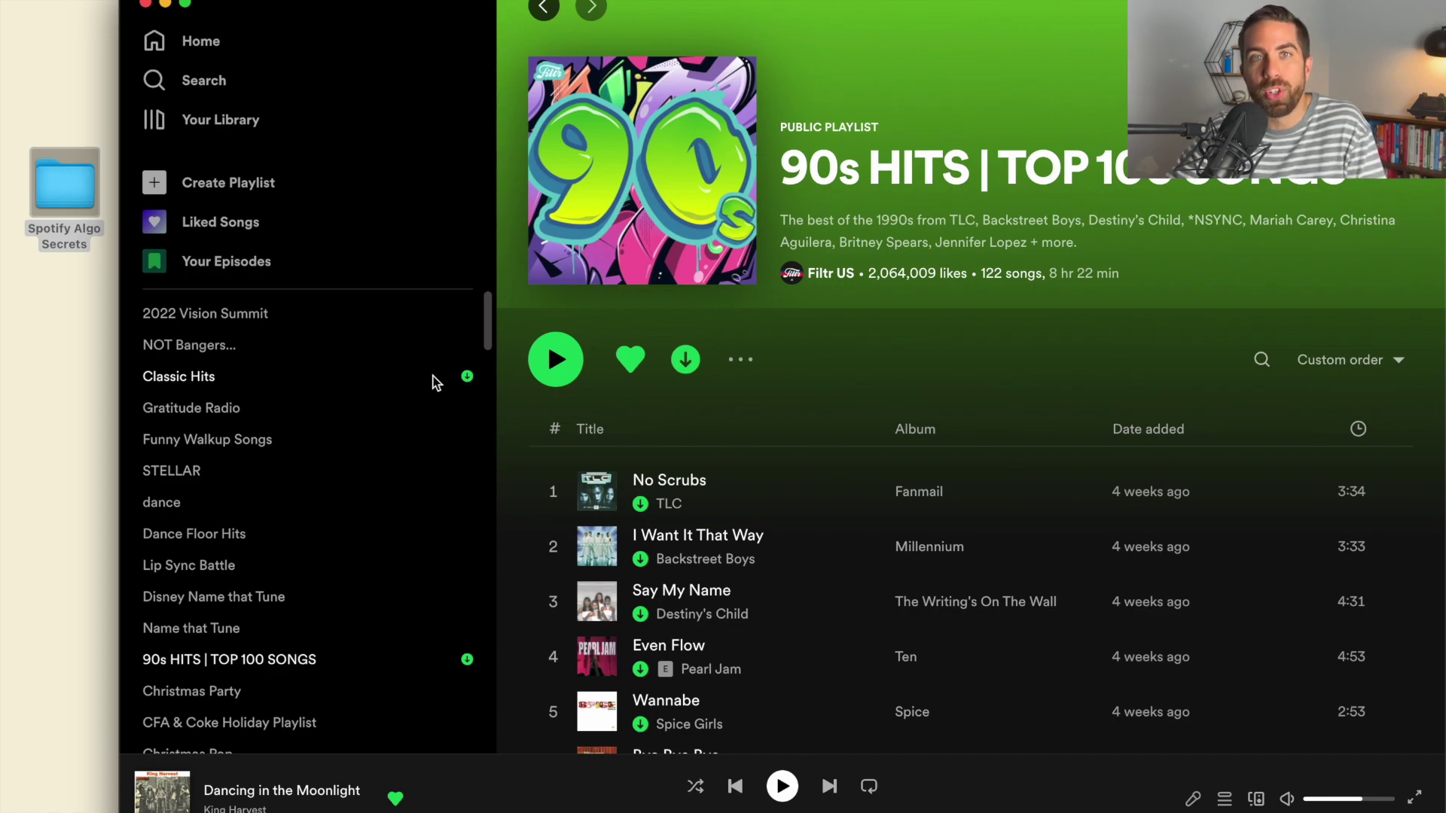
click(433, 376)
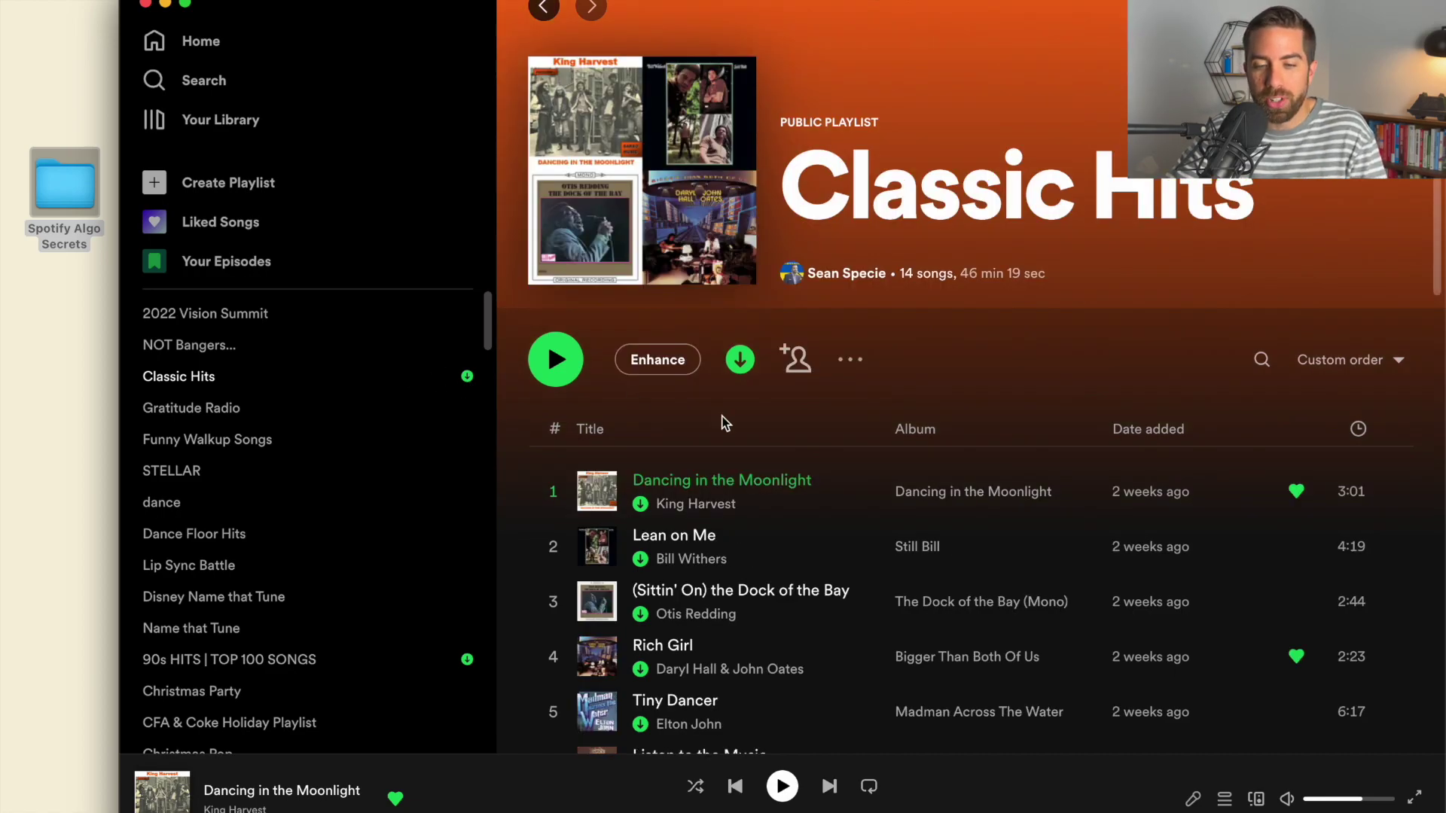
click(740, 361)
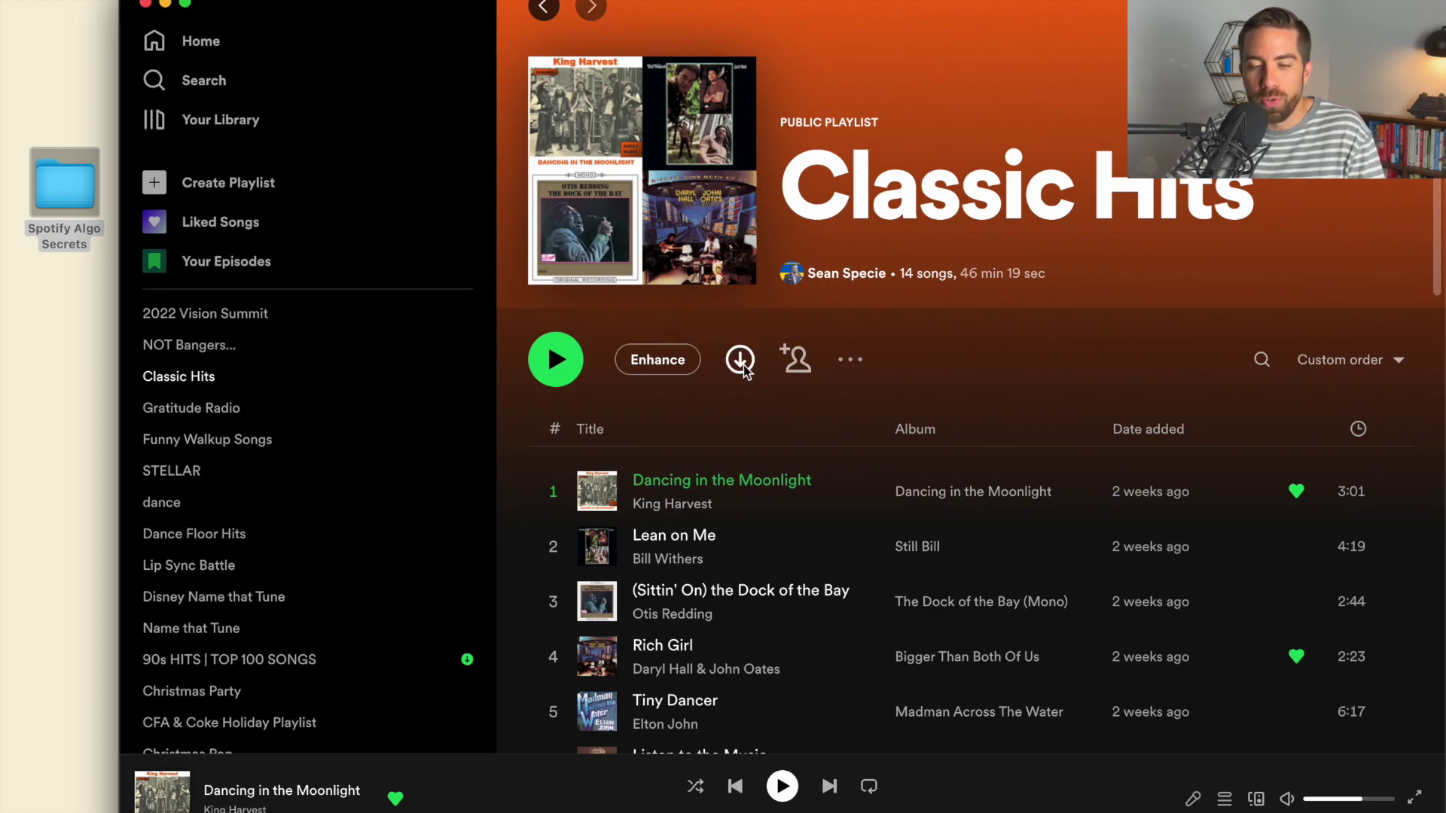
scroll(805, 680, down, 6)
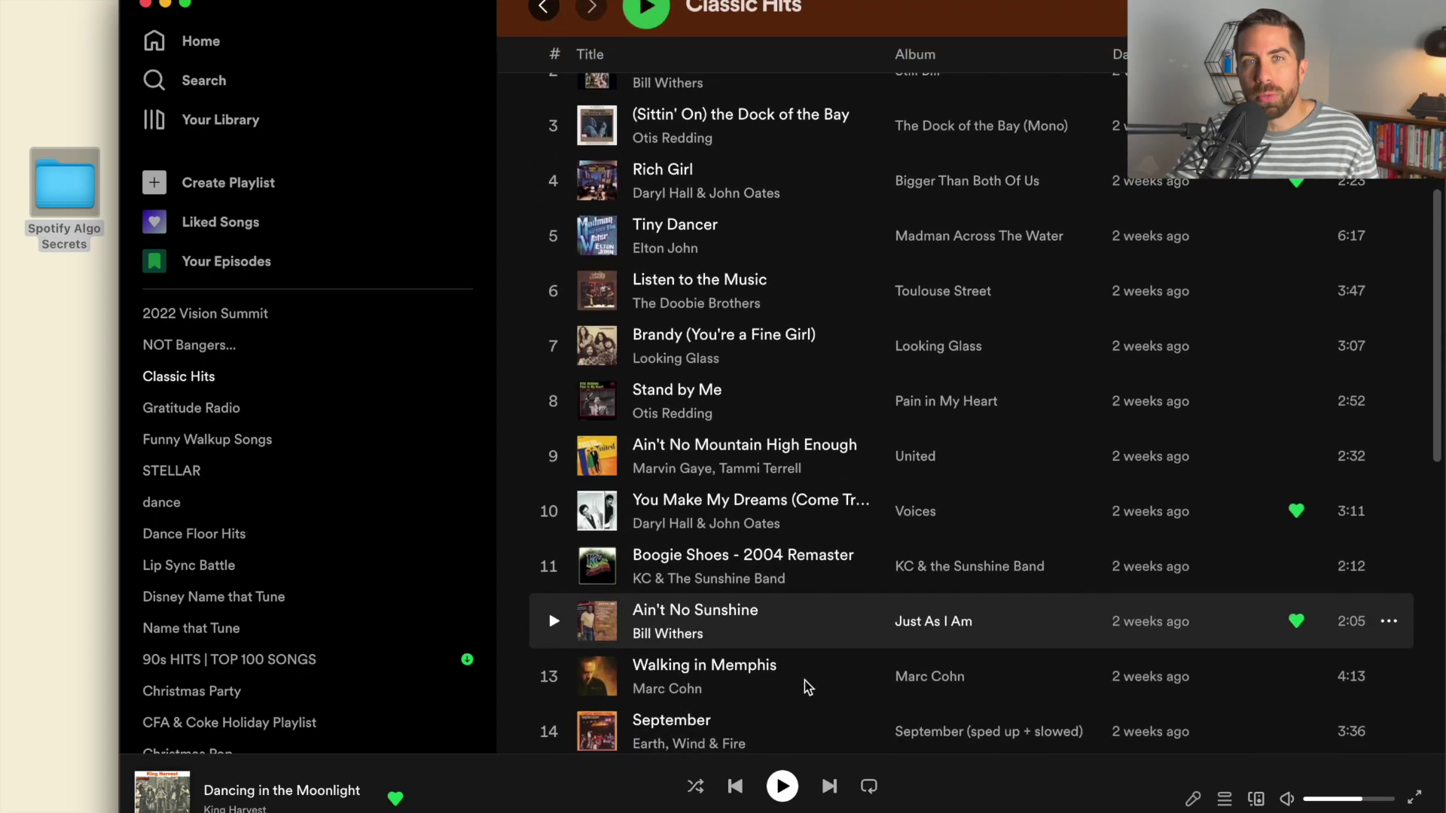